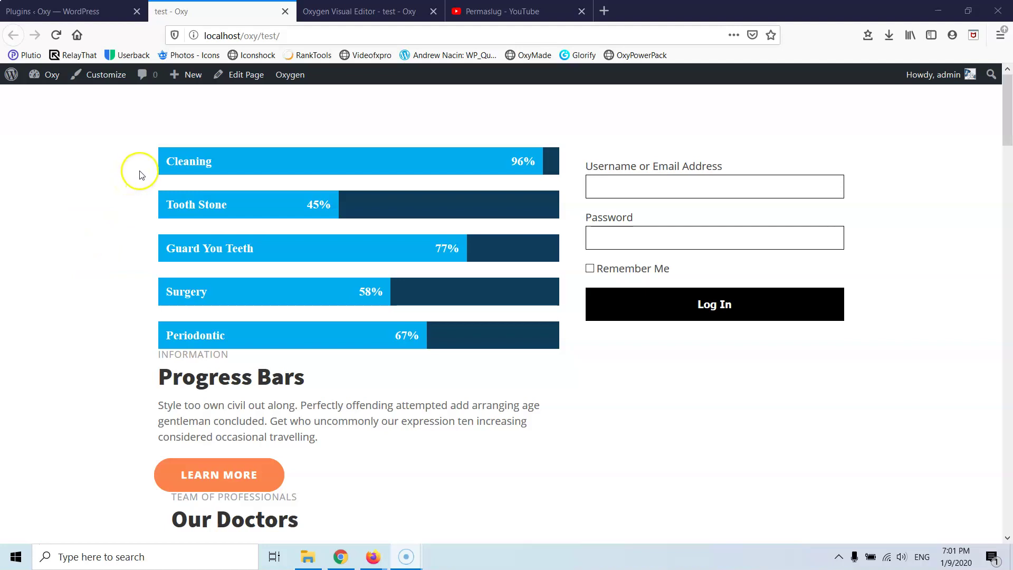
Step: Bring up the Permaslug YouTube channel's uploads, headed by the Oxygen image-stretch tutorial
left_click(476, 12)
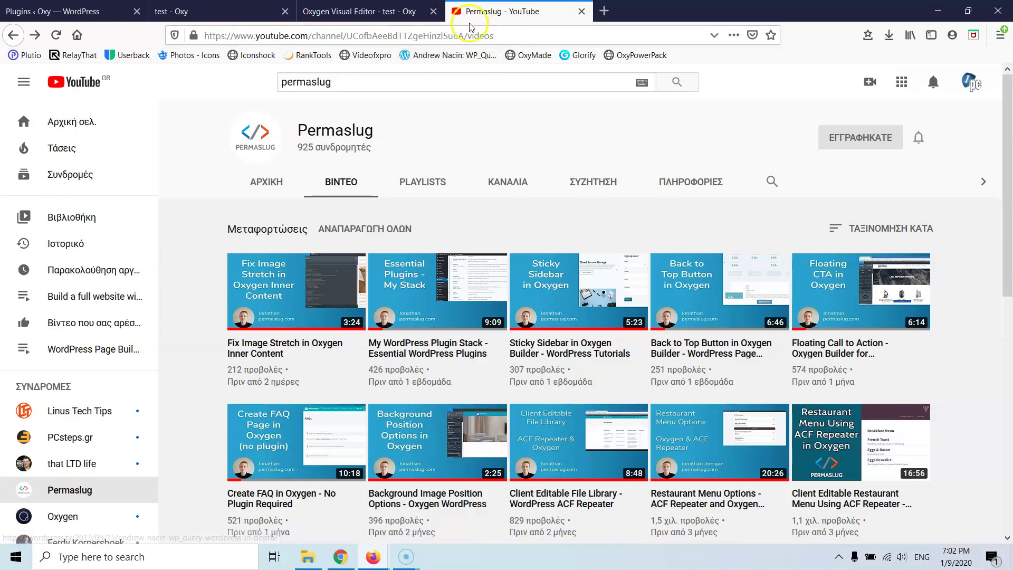
Step: Close YouTube and reload the front-end test page with its five progress bars and login form
left_click(581, 11)
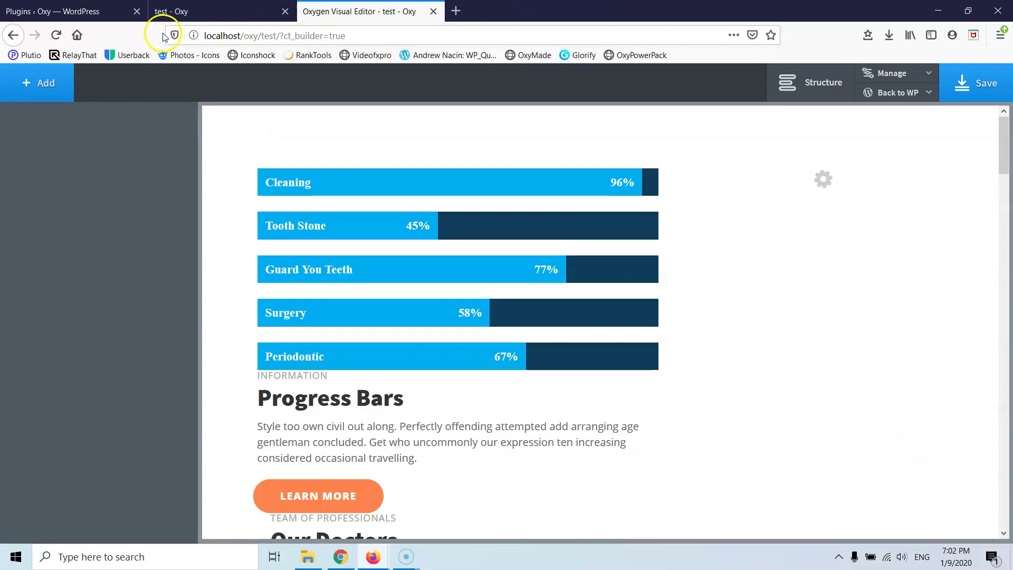
left_click(222, 10)
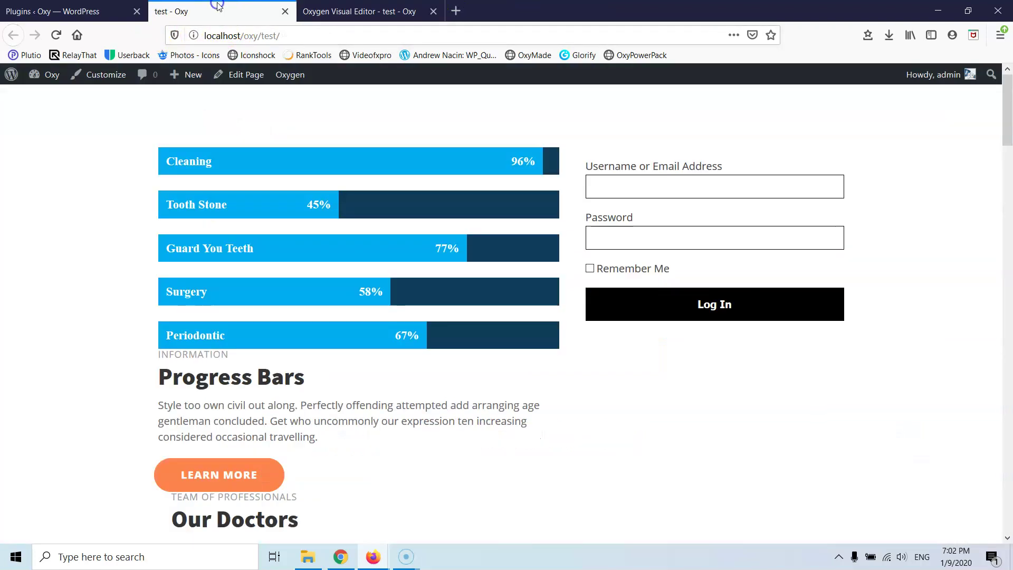
left_click(276, 375)
left_click(55, 35)
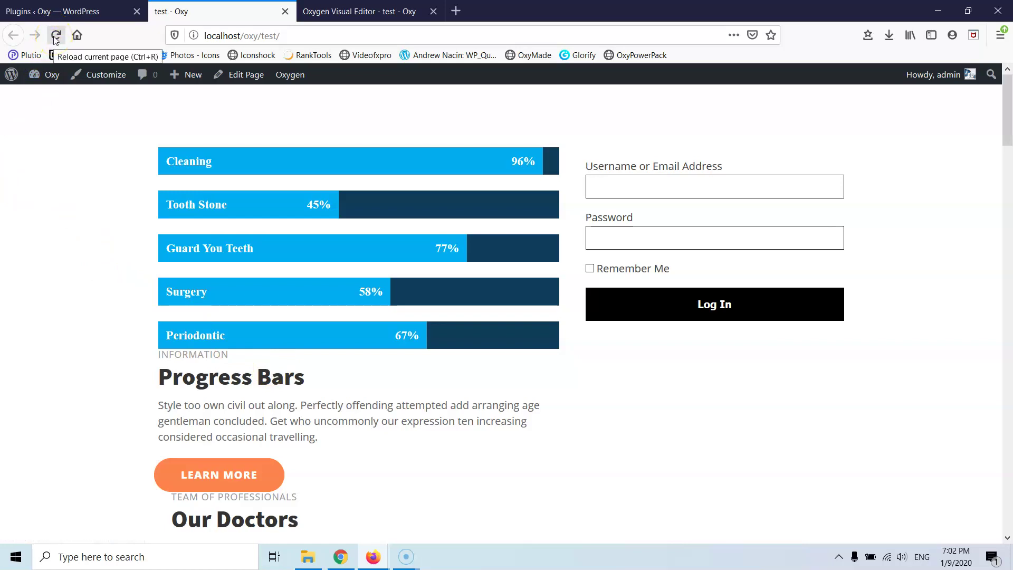
left_click(54, 37)
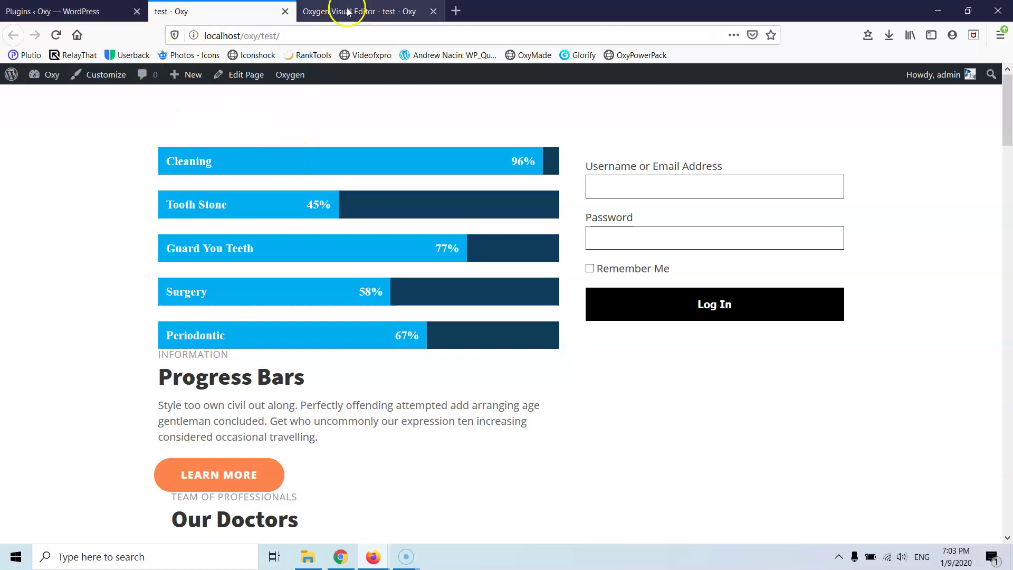
Step: Search the Add New plugins page for 'sticky'
left_click(90, 11)
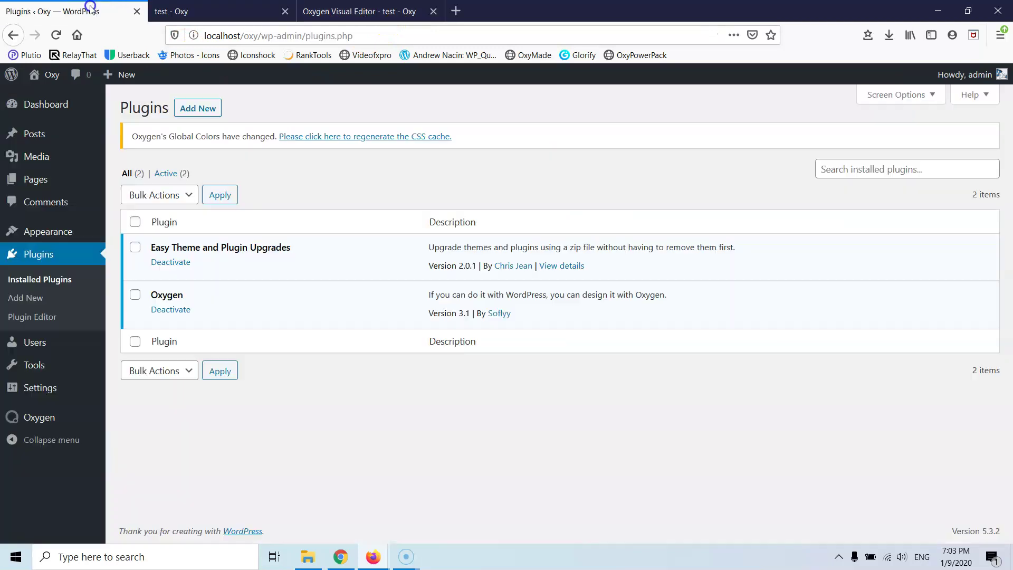
left_click(24, 297)
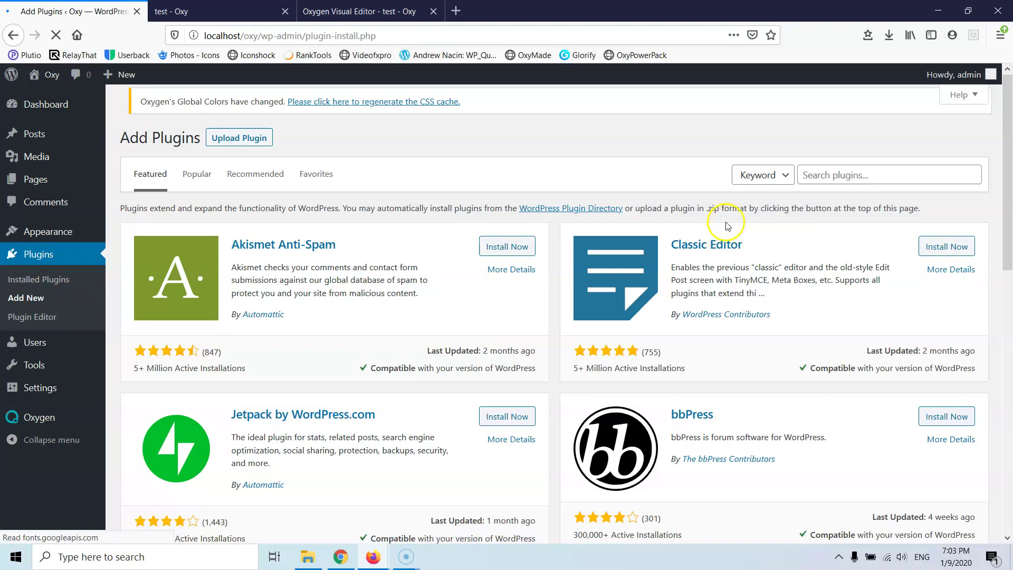
left_click(853, 187)
type("stic")
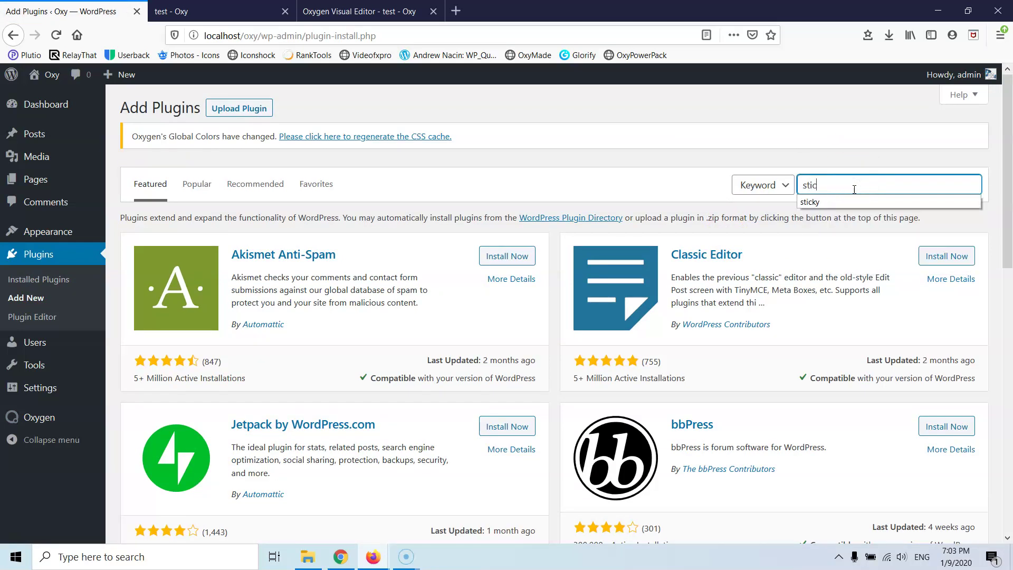
left_click(837, 203)
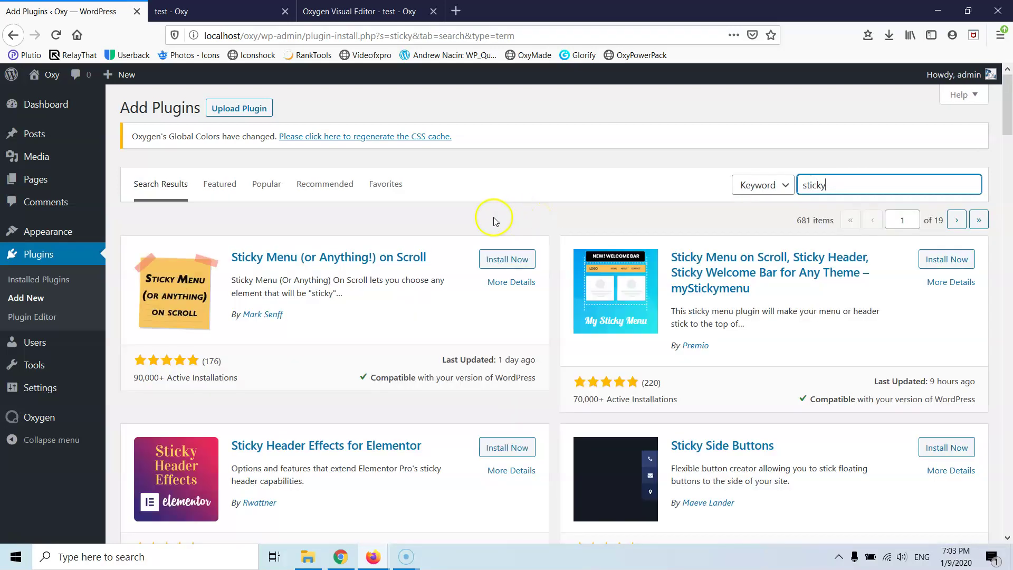
Step: Install and activate the Sticky Menu (or Anything!) on Scroll plugin
left_click(510, 263)
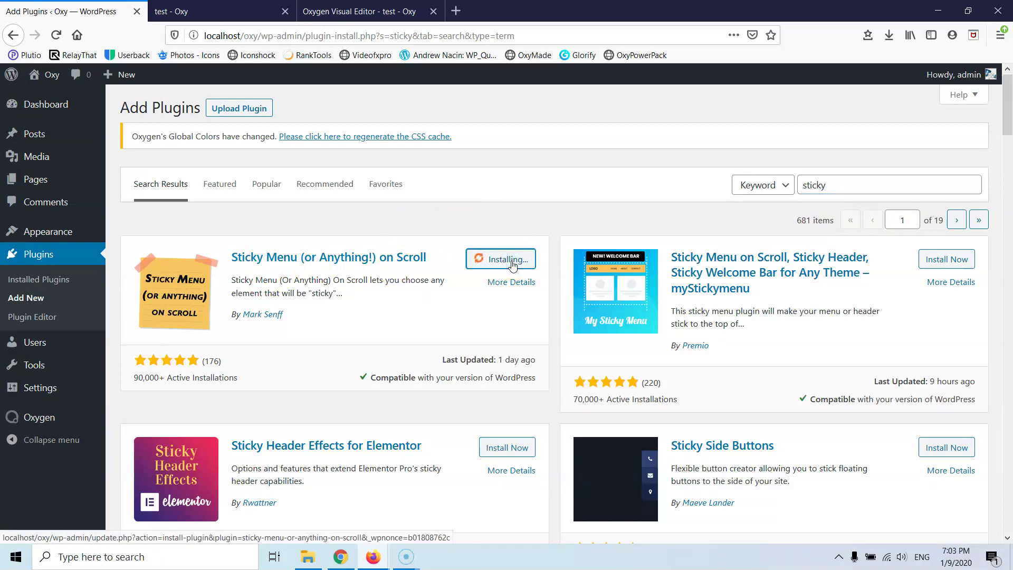
left_click(282, 342)
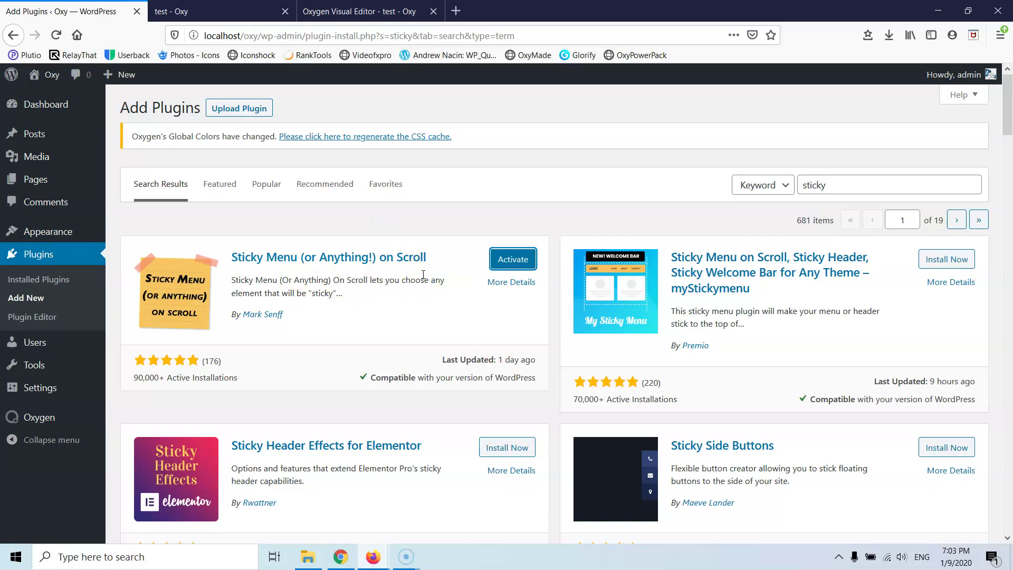
left_click(511, 264)
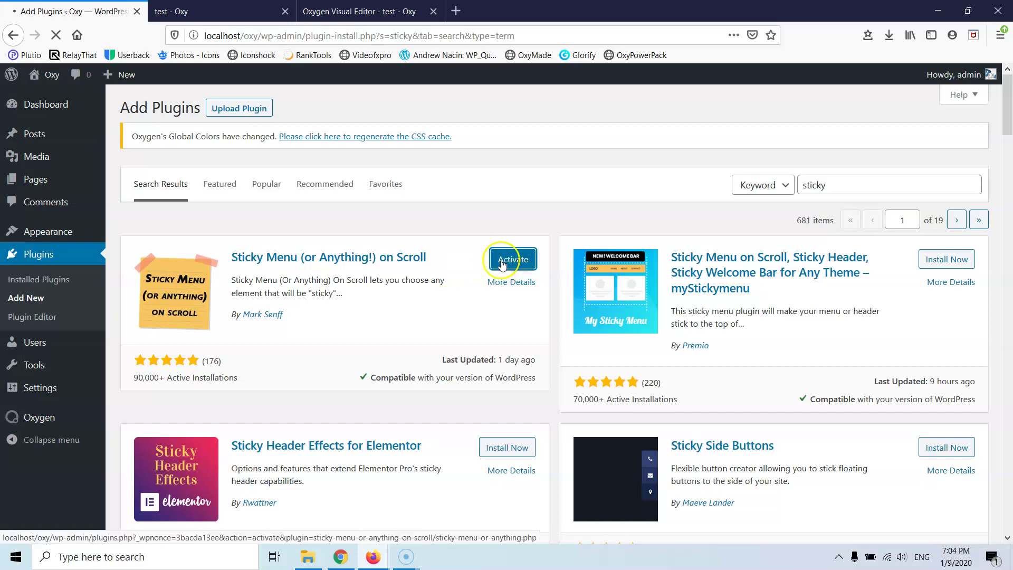
left_click(506, 258)
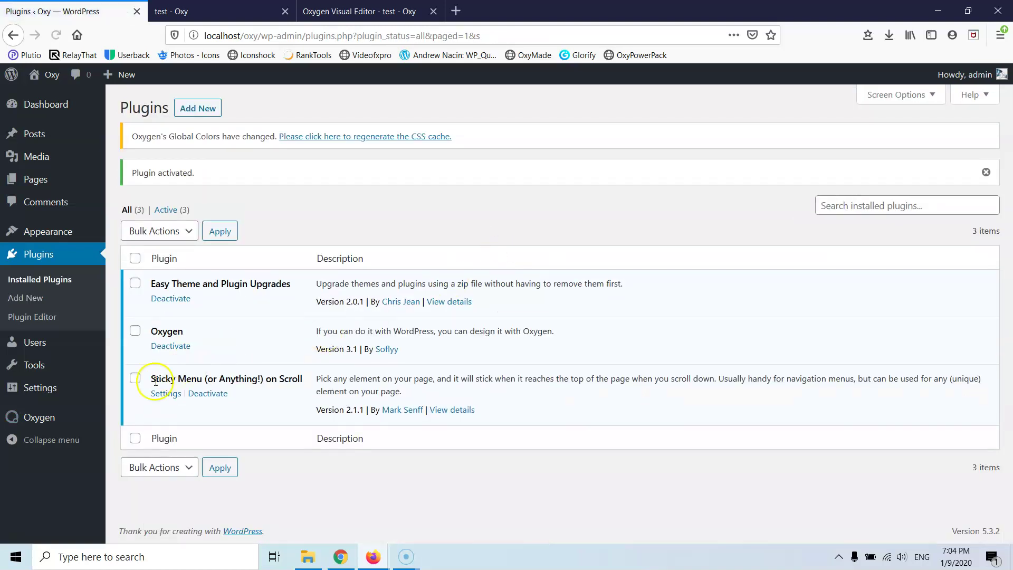
Step: Review the Sticky Menu (or Anything!) settings page, then return to the front-end test page
left_click(27, 393)
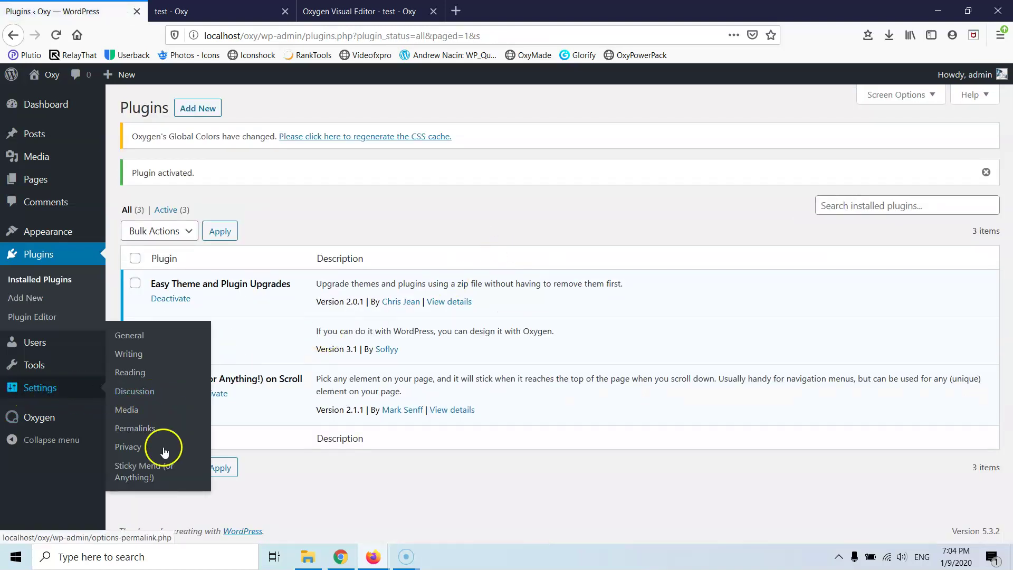
left_click(127, 474)
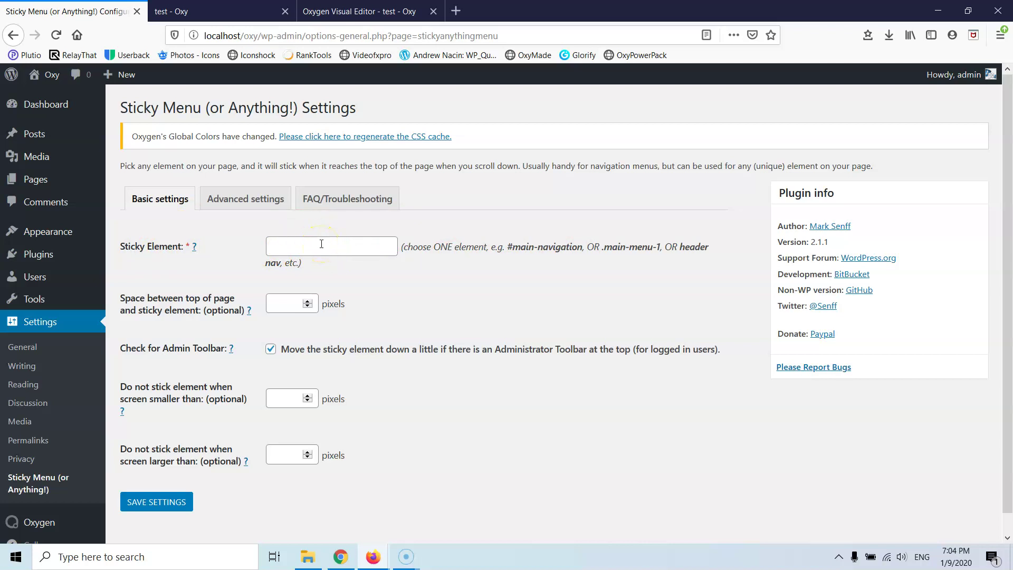
left_click(265, 325)
left_click(193, 11)
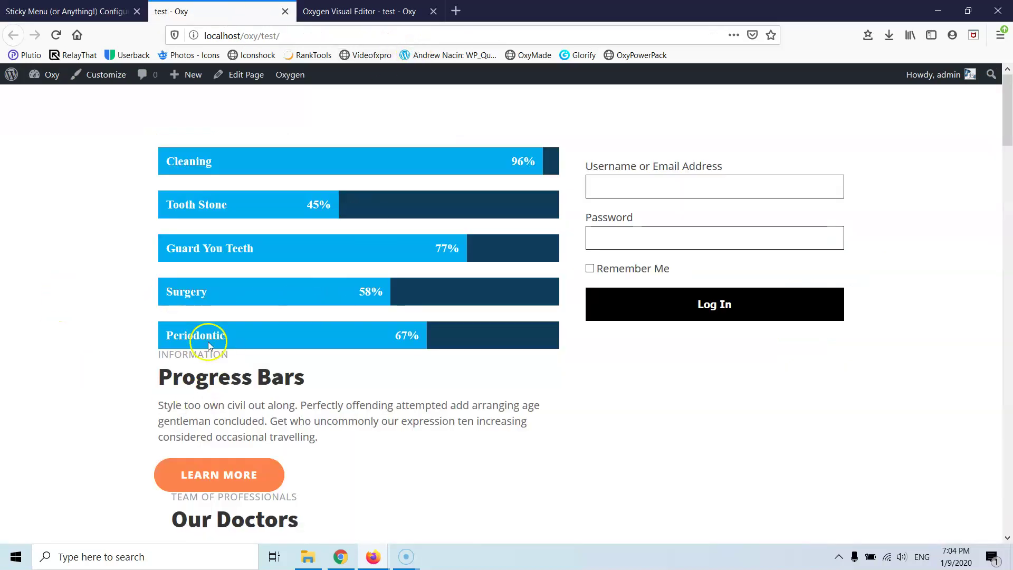
scroll(113, 294, "down", 9)
scroll(117, 299, "up", 9)
scroll(117, 299, "down", 9)
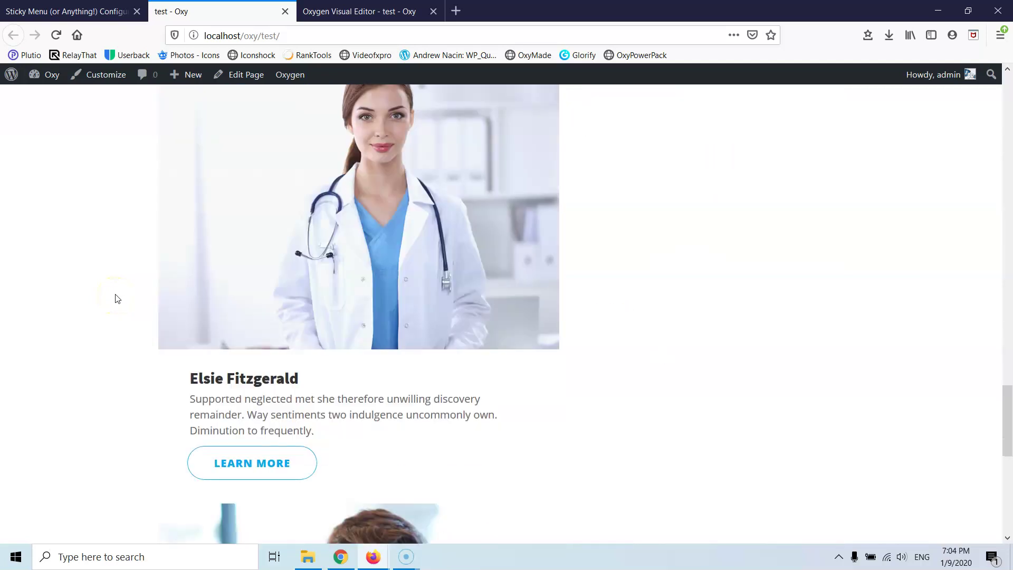
scroll(117, 299, "up", 9)
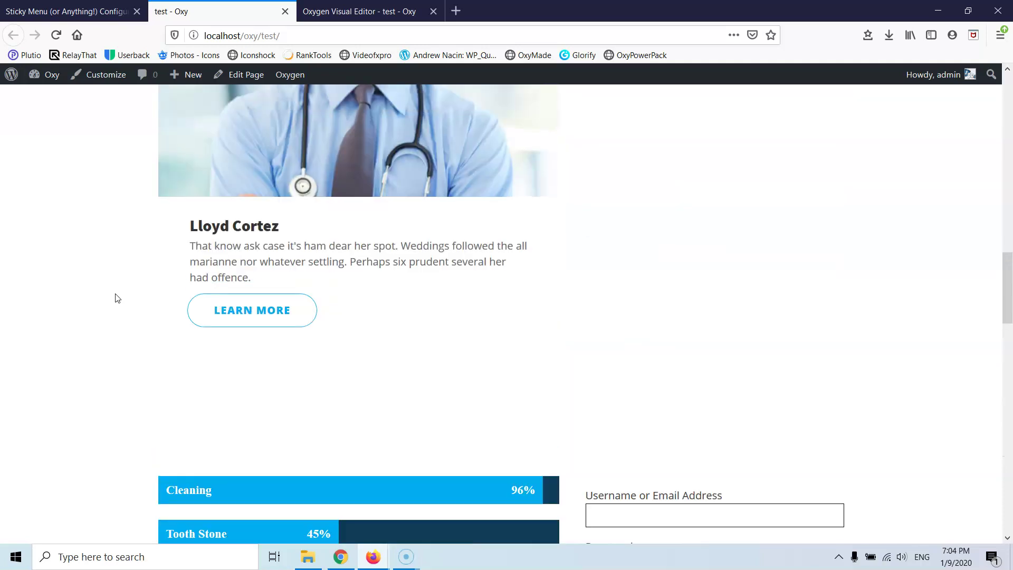
scroll(117, 298, "down", 10)
scroll(117, 298, "up", 10)
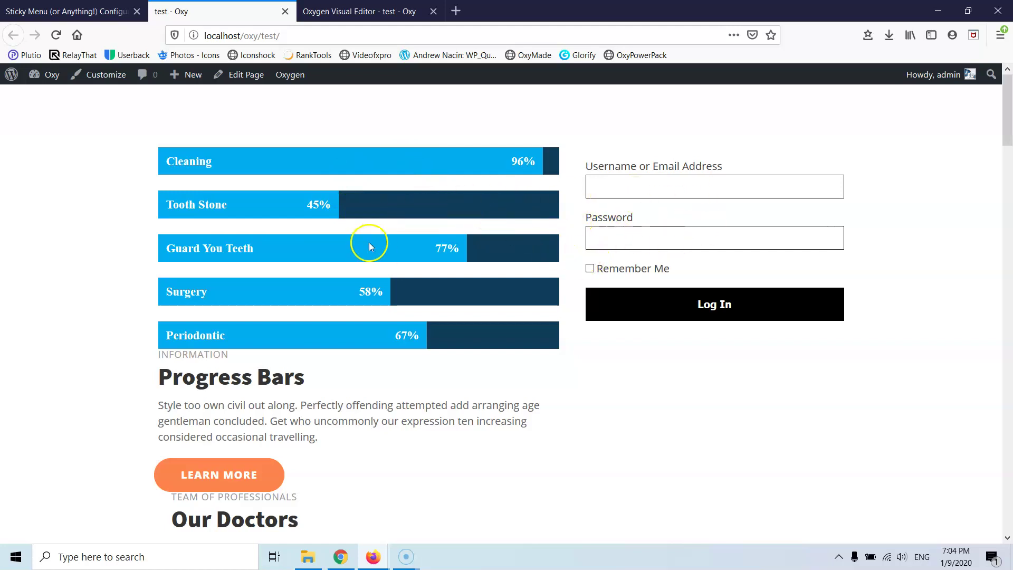
scroll(364, 242, "down", 8)
scroll(359, 239, "up", 9)
scroll(368, 244, "down", 6)
scroll(368, 245, "up", 5)
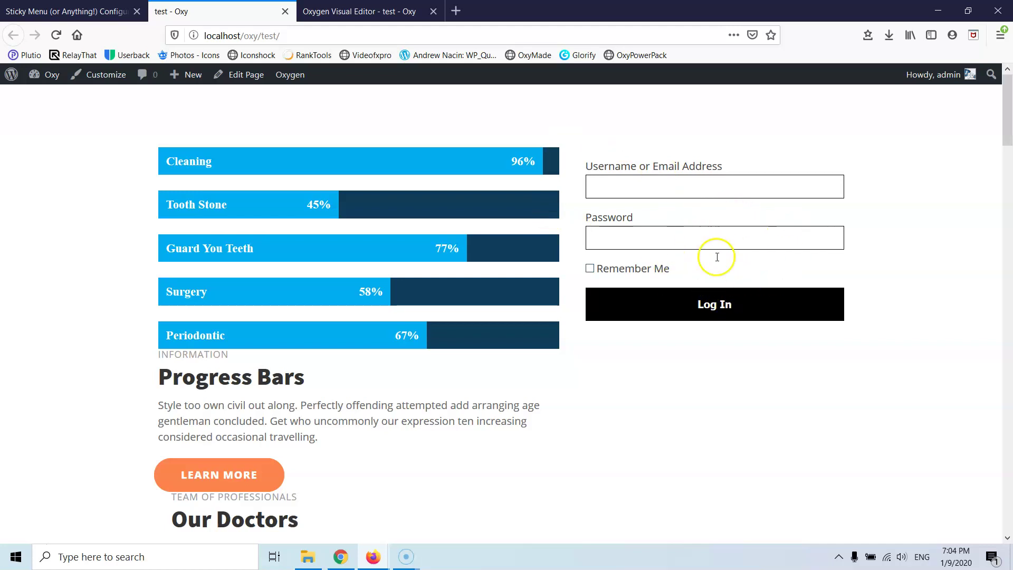
scroll(707, 238, "down", 15)
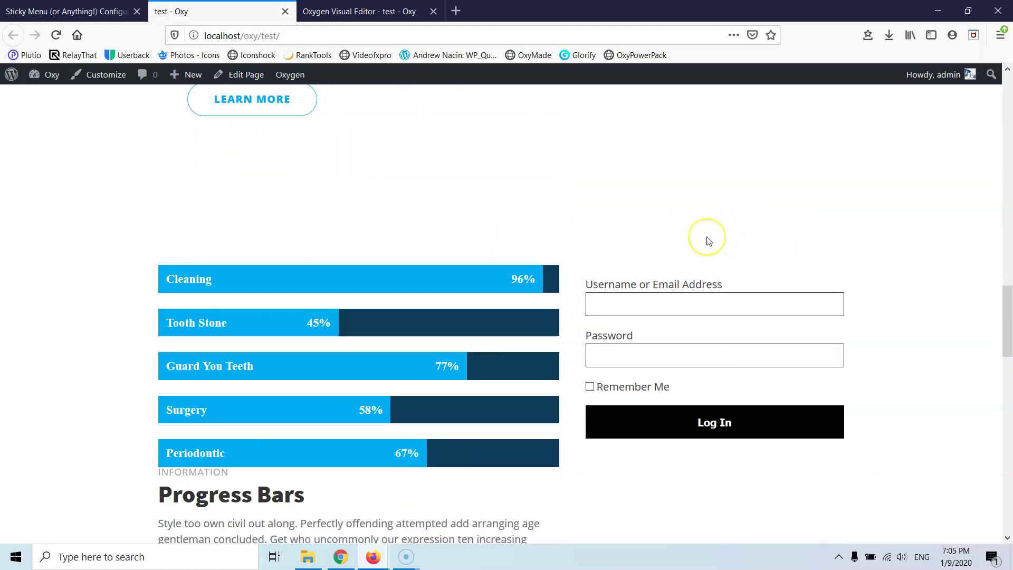
scroll(707, 240, "up", 1)
scroll(706, 239, "down", 4)
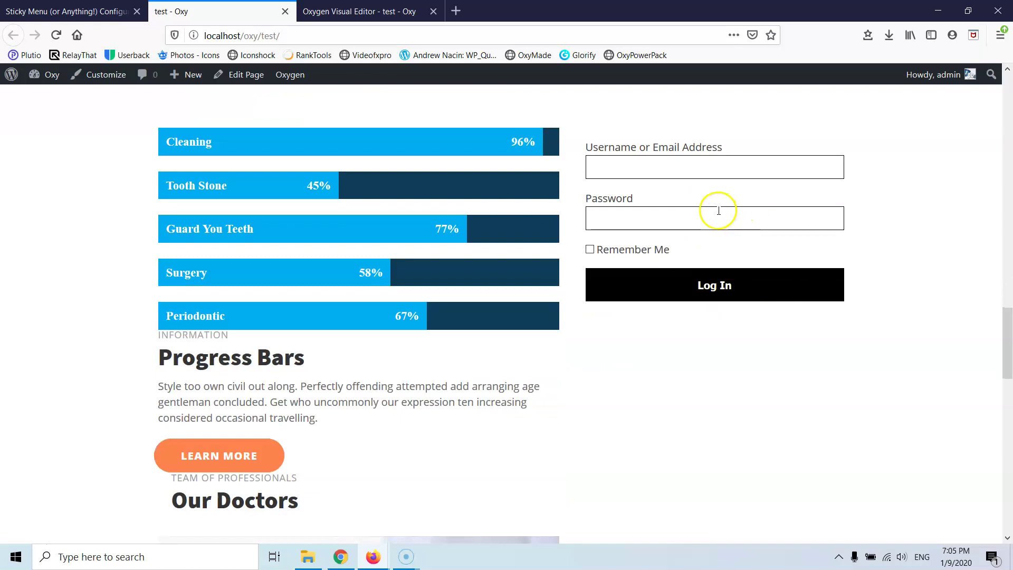
scroll(712, 216, "down", 15)
scroll(711, 222, "up", 15)
scroll(711, 223, "down", 8)
scroll(711, 222, "down", 14)
scroll(710, 222, "up", 5)
scroll(710, 223, "down", 15)
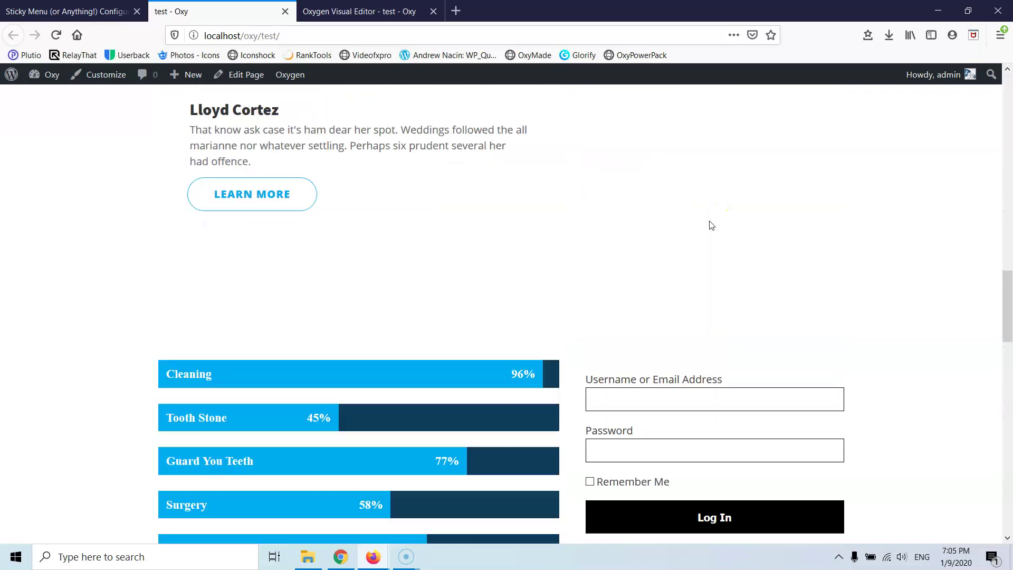
scroll(732, 334, "down", 1)
scroll(742, 388, "up", 12)
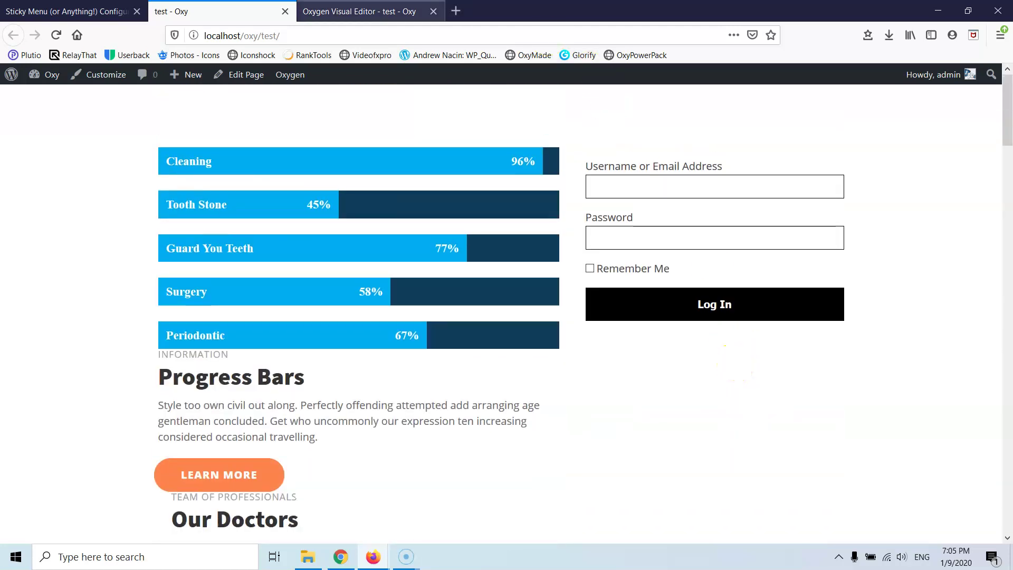
Step: In the visual editor, select the login form and remove its existing class
left_click(372, 11)
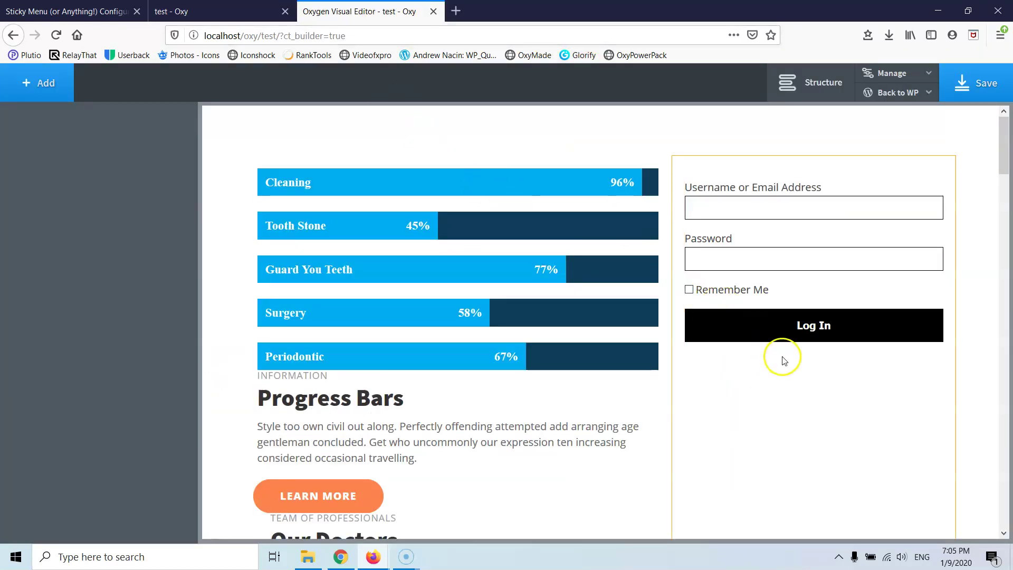
left_click(876, 381)
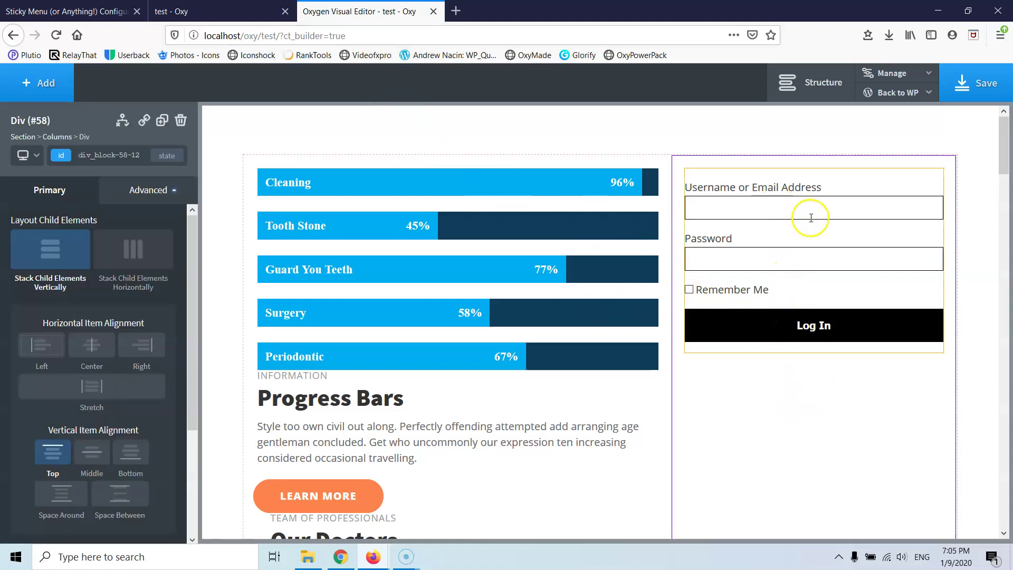
left_click(844, 234)
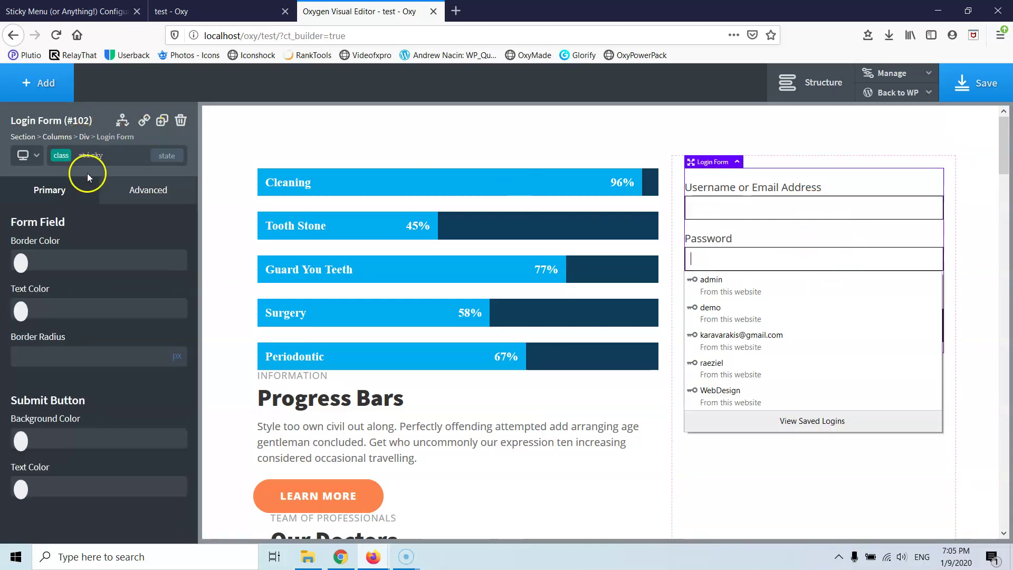
left_click(112, 158)
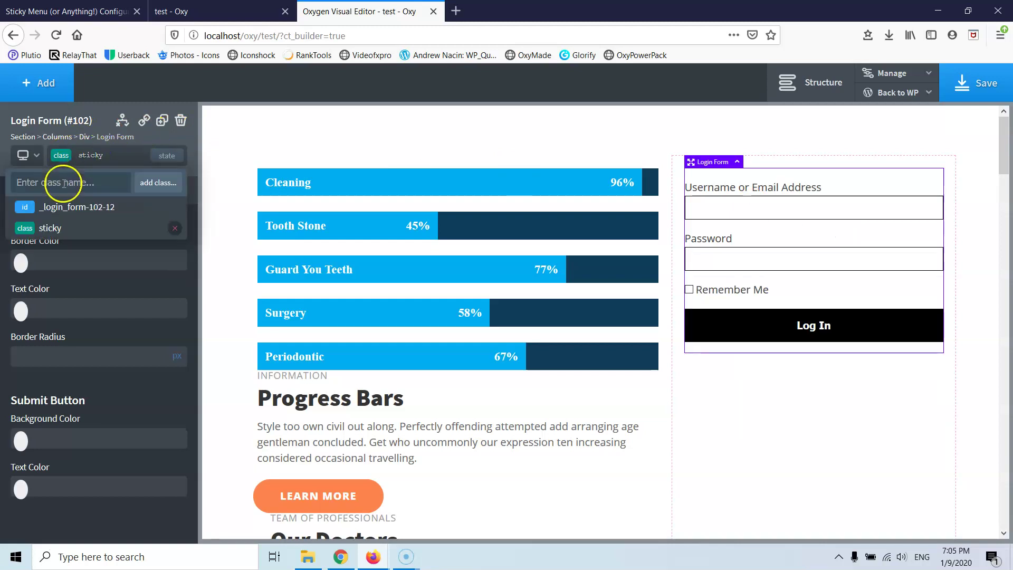
left_click(175, 228)
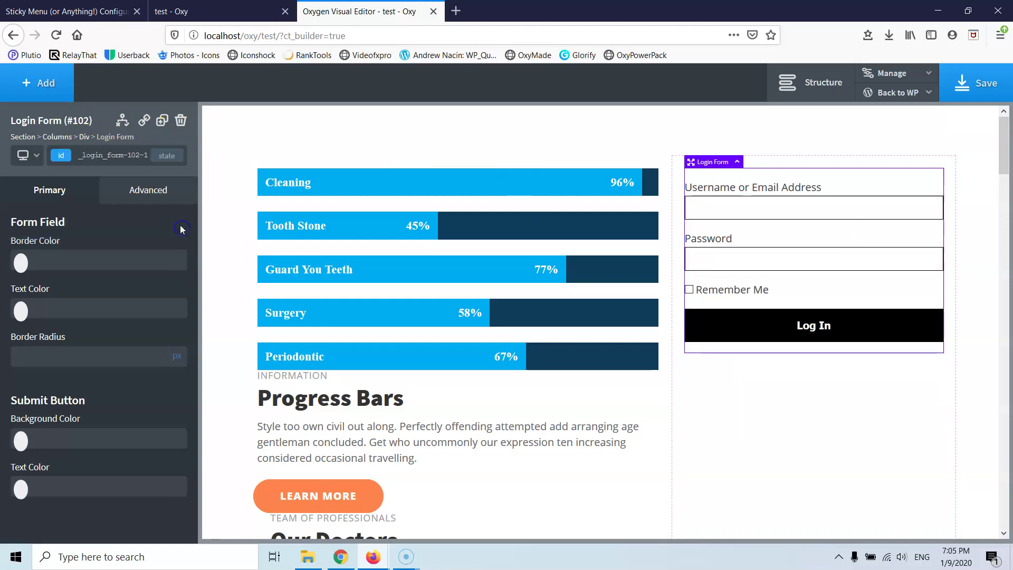
Step: Try the numeric class '123456' (rejected), then give the login form class 'sticky'
left_click(113, 157)
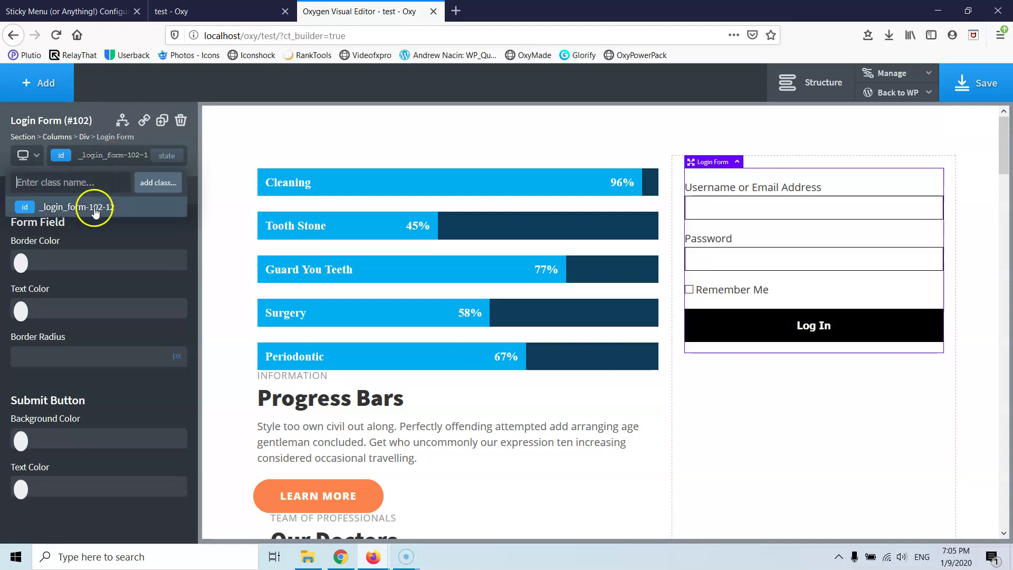
left_click(75, 187)
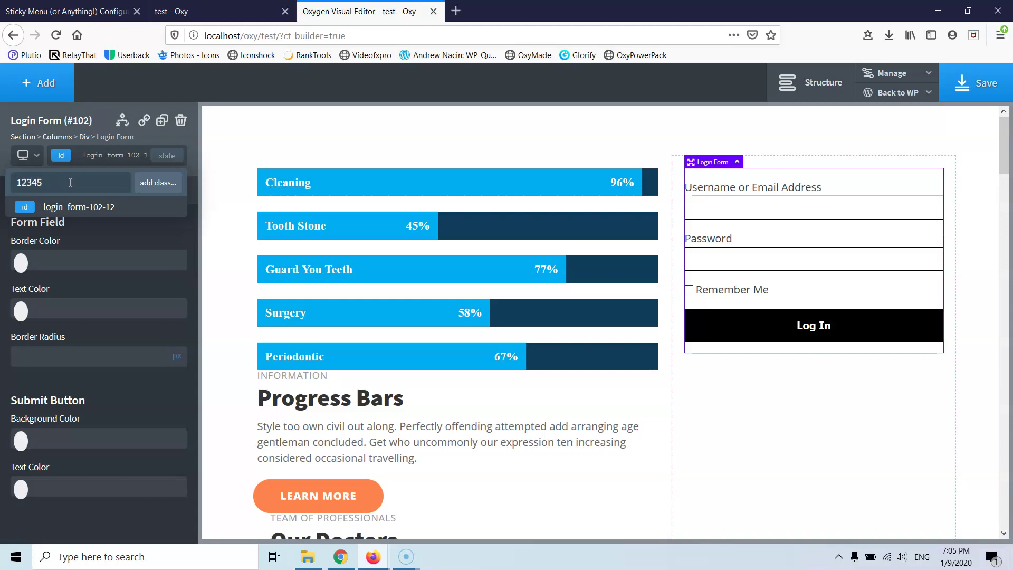
left_click(148, 186)
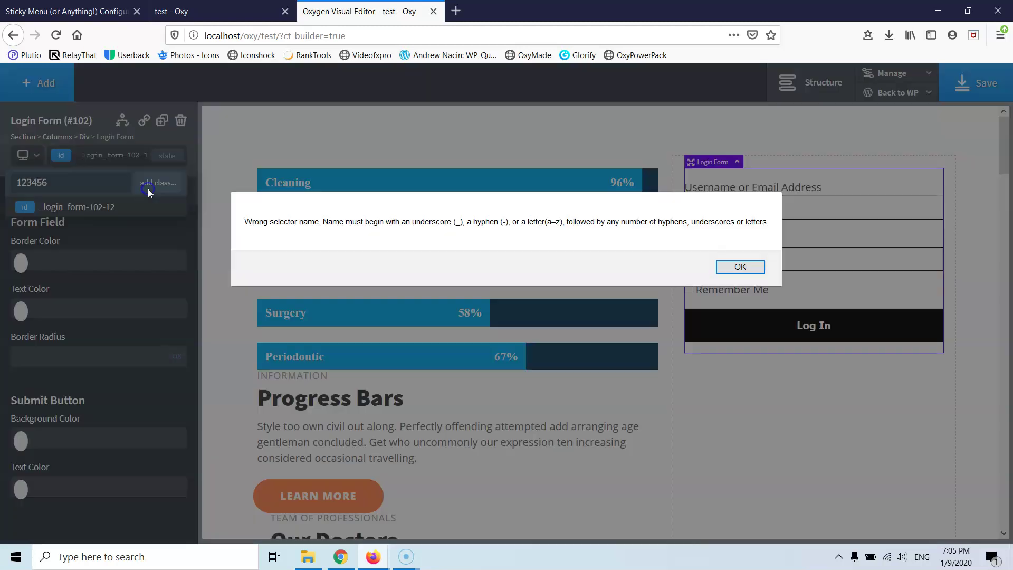
left_click(739, 267)
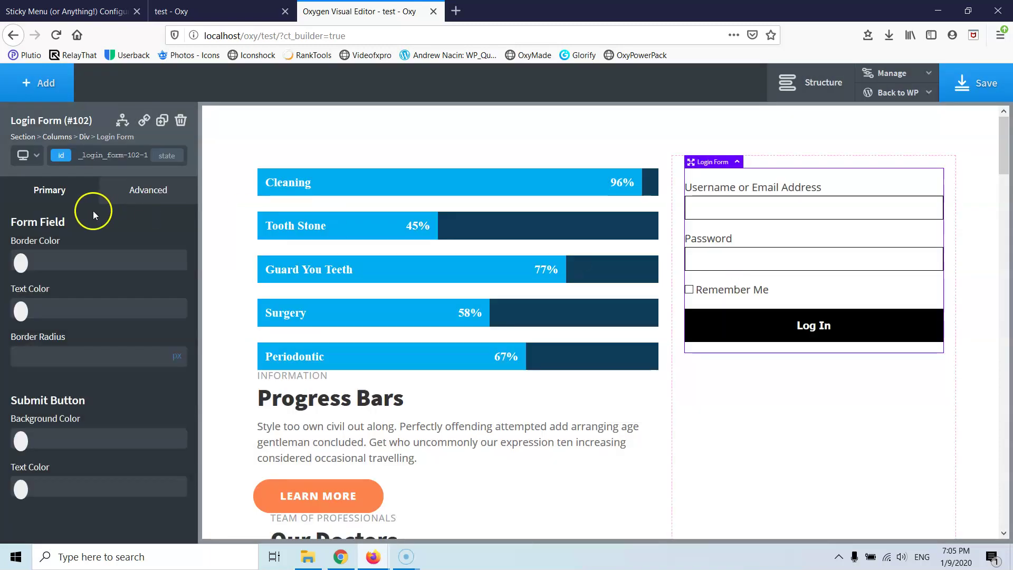
left_click(137, 153)
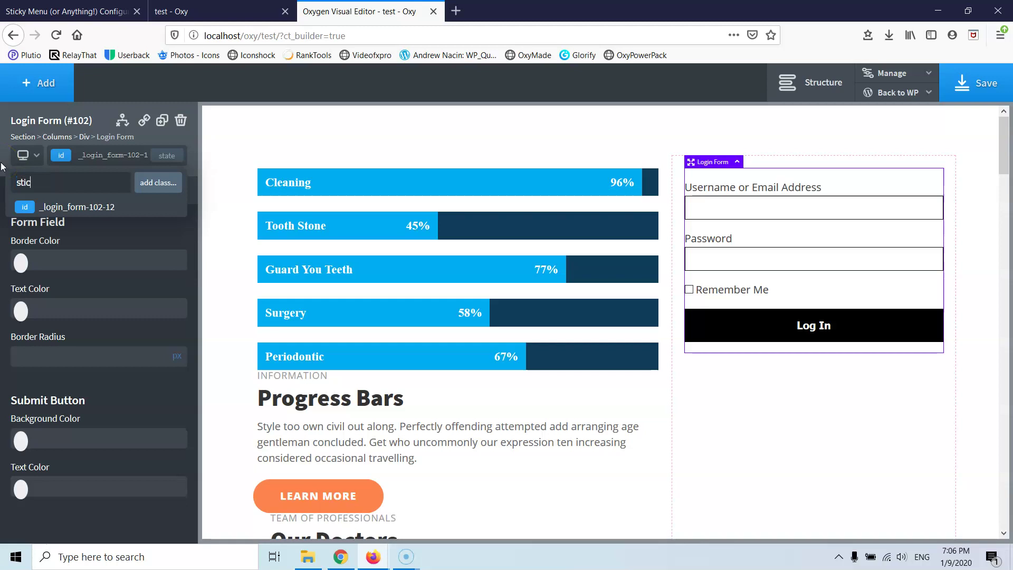
left_click(17, 180)
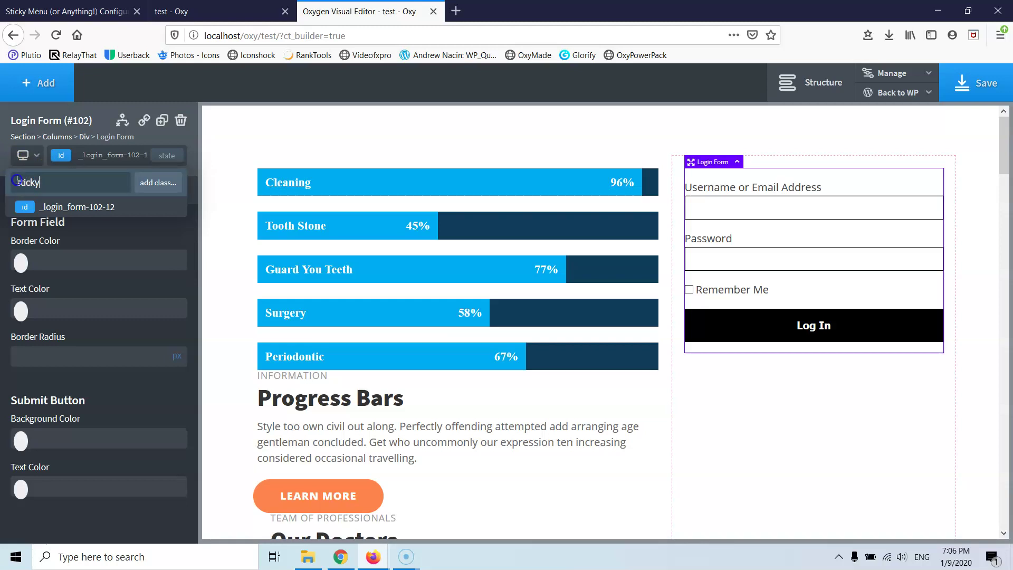
left_click(144, 182)
left_click(89, 158)
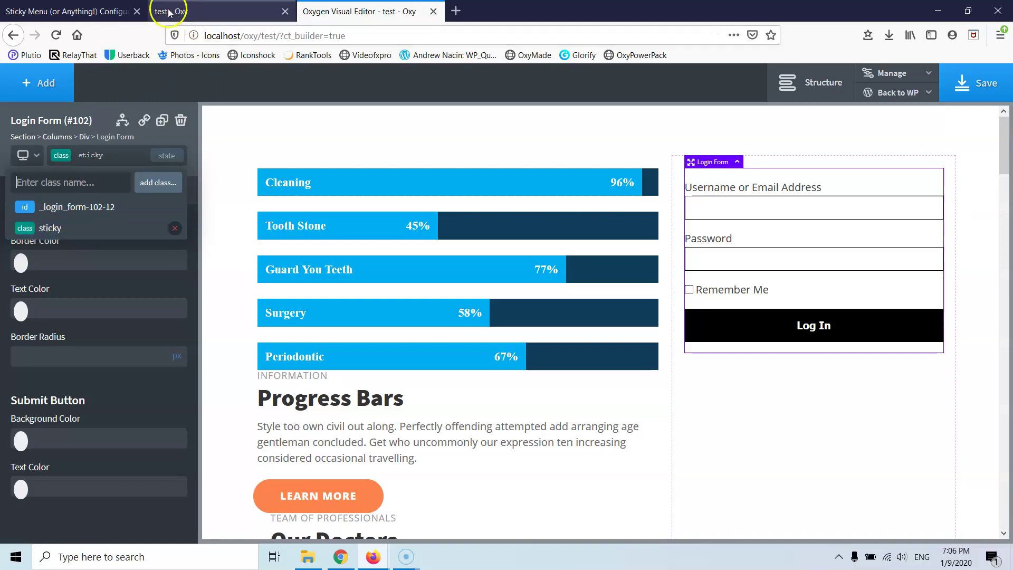
Step: Enter .sticky as the plugin's Sticky Element selector and save the settings
left_click(69, 11)
left_click(293, 247)
type(".sticky")
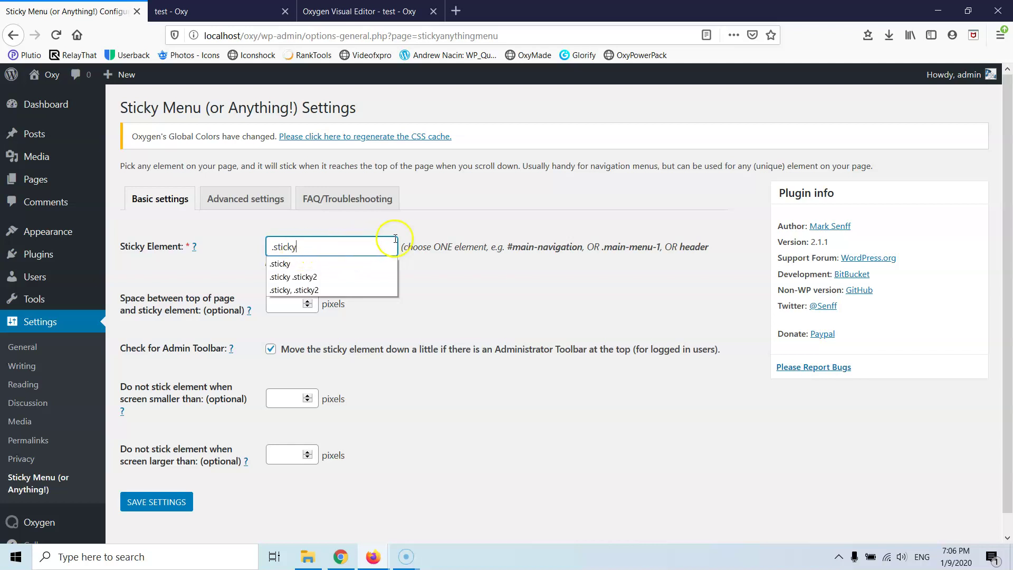
left_click(431, 273)
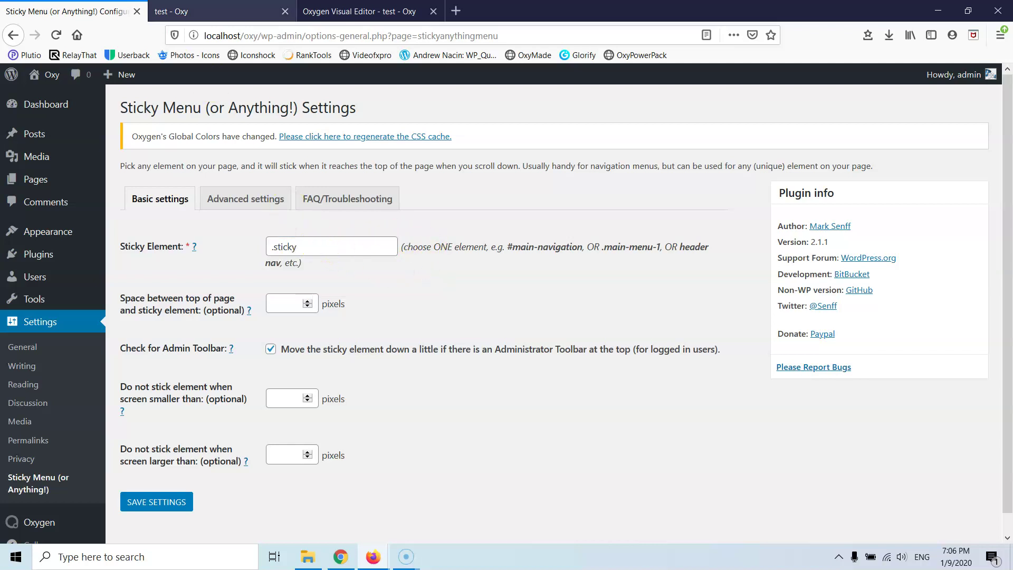
left_click(222, 11)
left_click(343, 13)
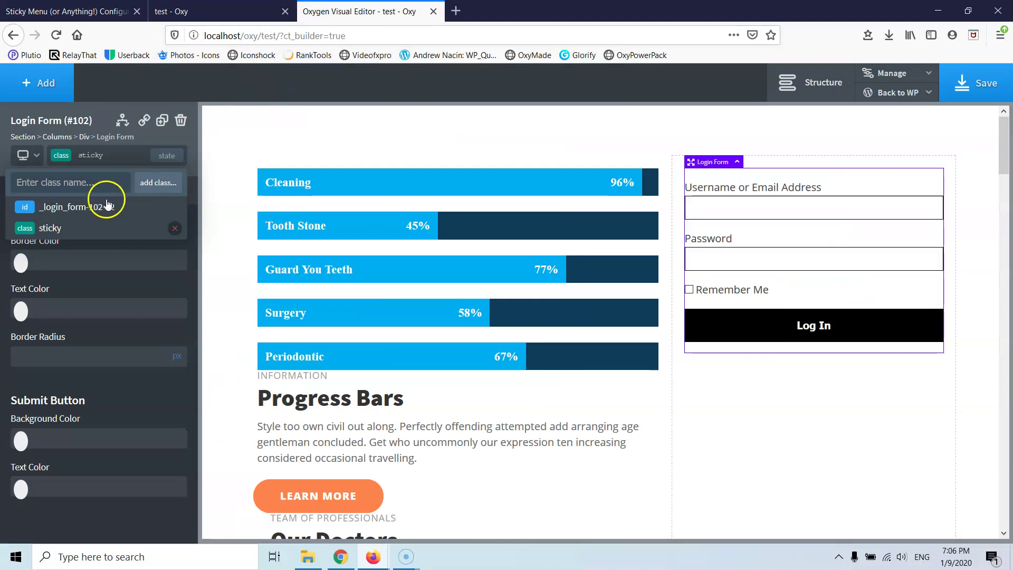
left_click(56, 8)
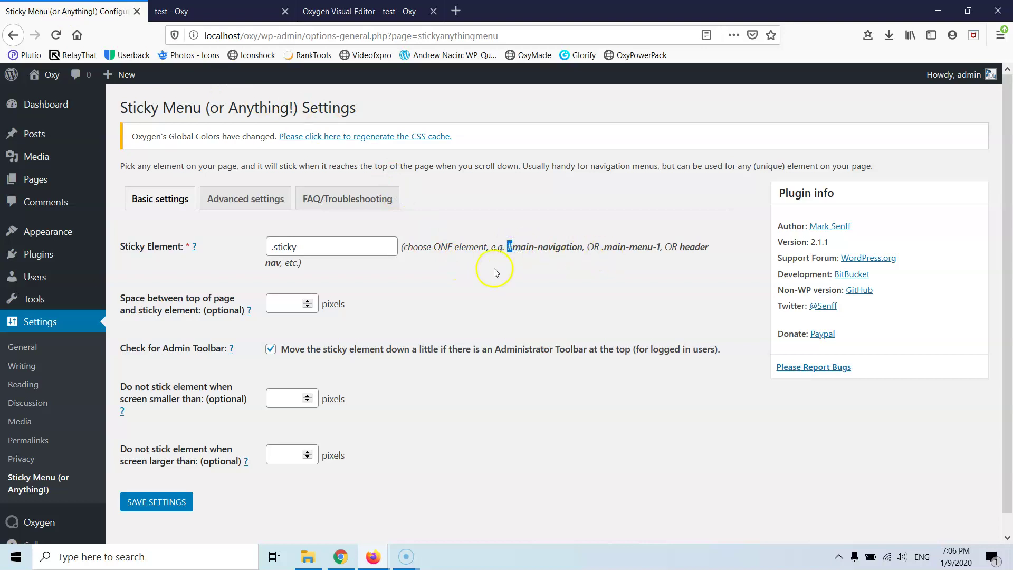
left_click(139, 504)
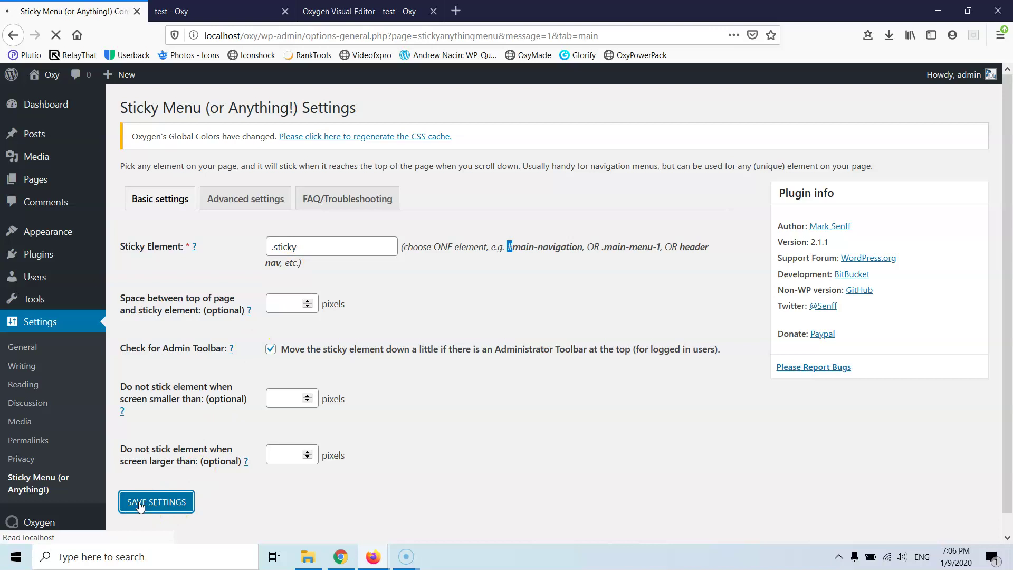
Step: Reload the live test page and scroll up and down to watch the login form stay pinned
left_click(222, 11)
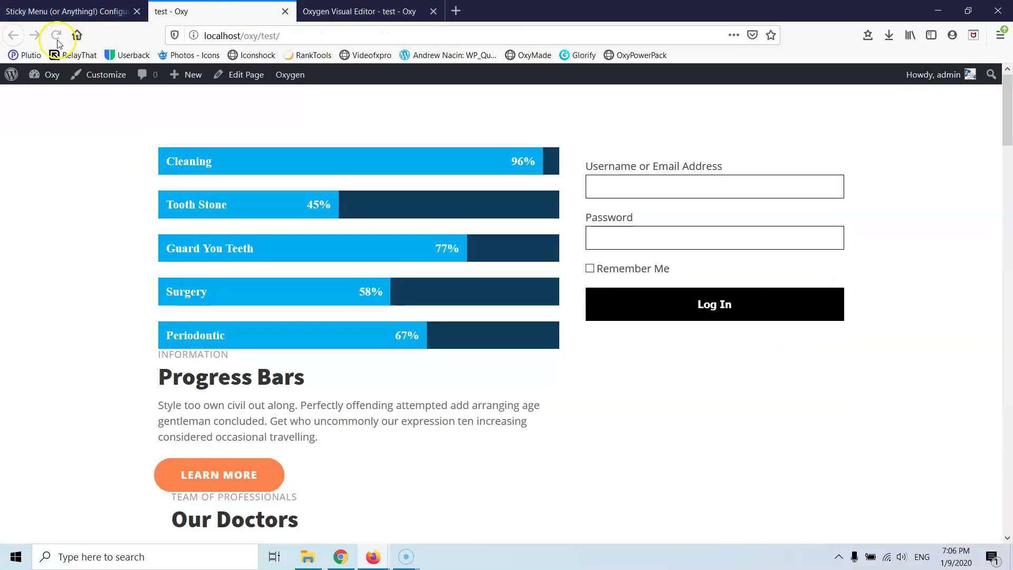
left_click(55, 35)
scroll(63, 208, "down", 3)
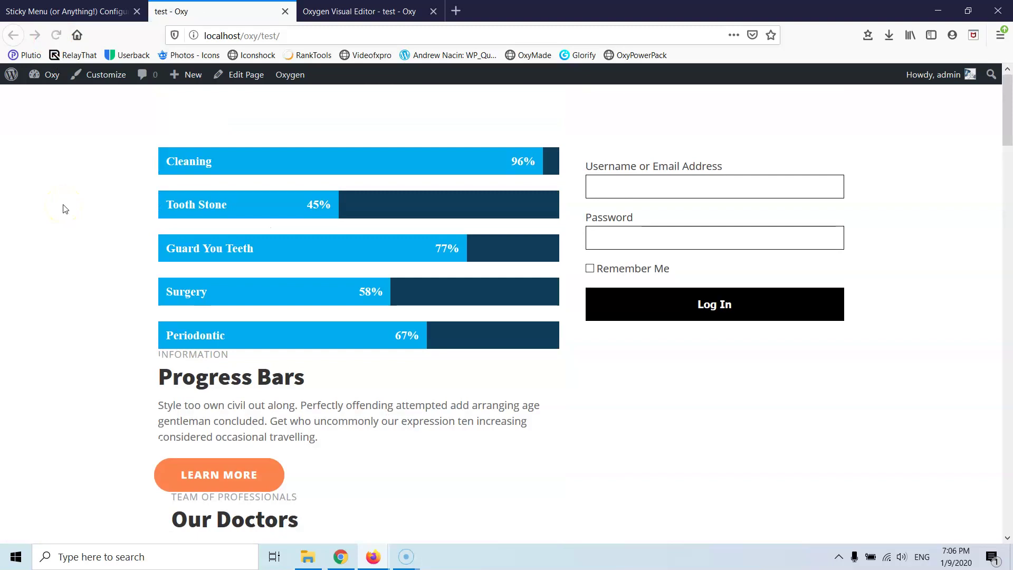
scroll(63, 209, "down", 10)
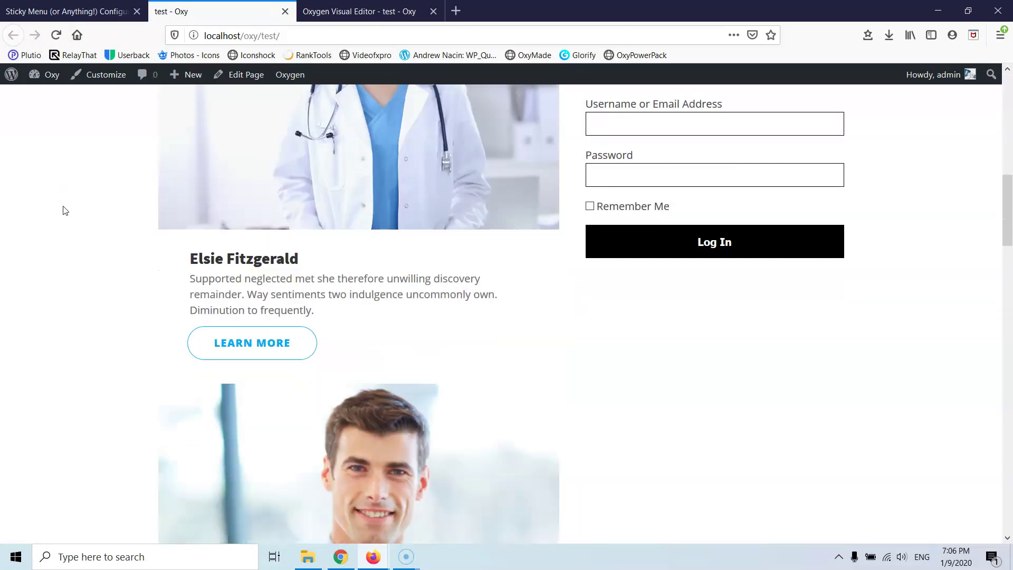
scroll(63, 210, "down", 10)
scroll(64, 210, "down", 8)
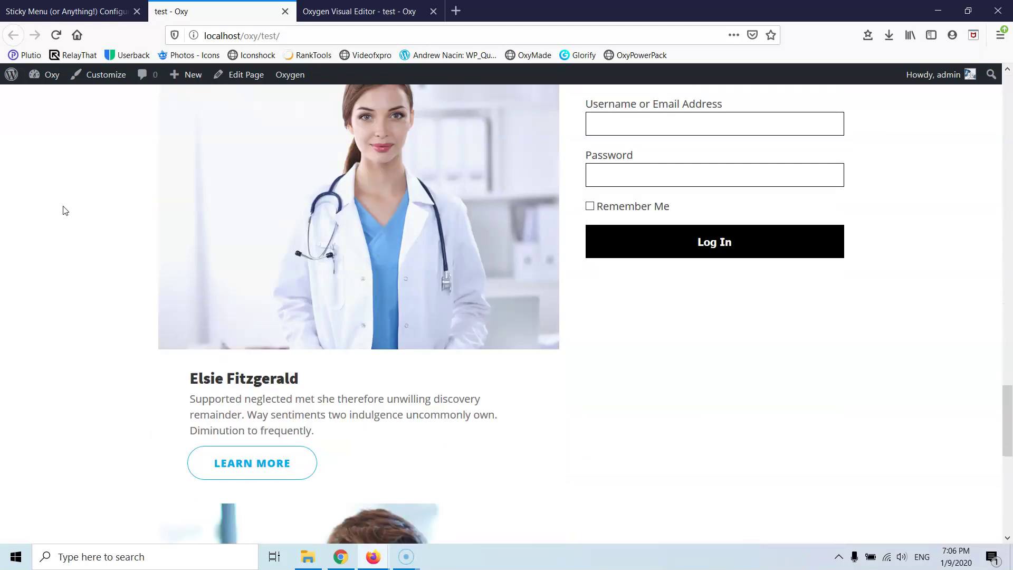
scroll(64, 210, "up", 8)
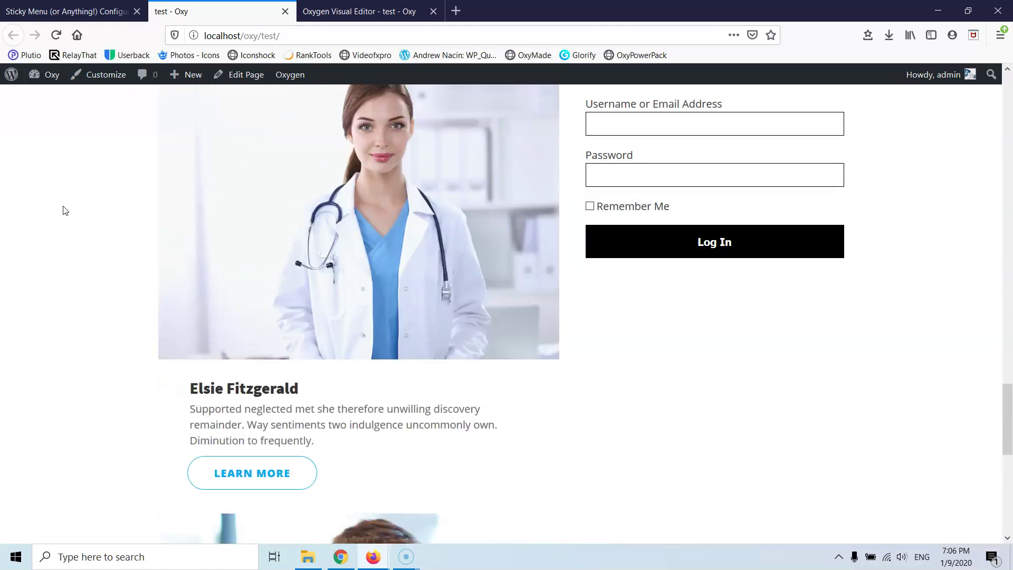
scroll(64, 210, "up", 5)
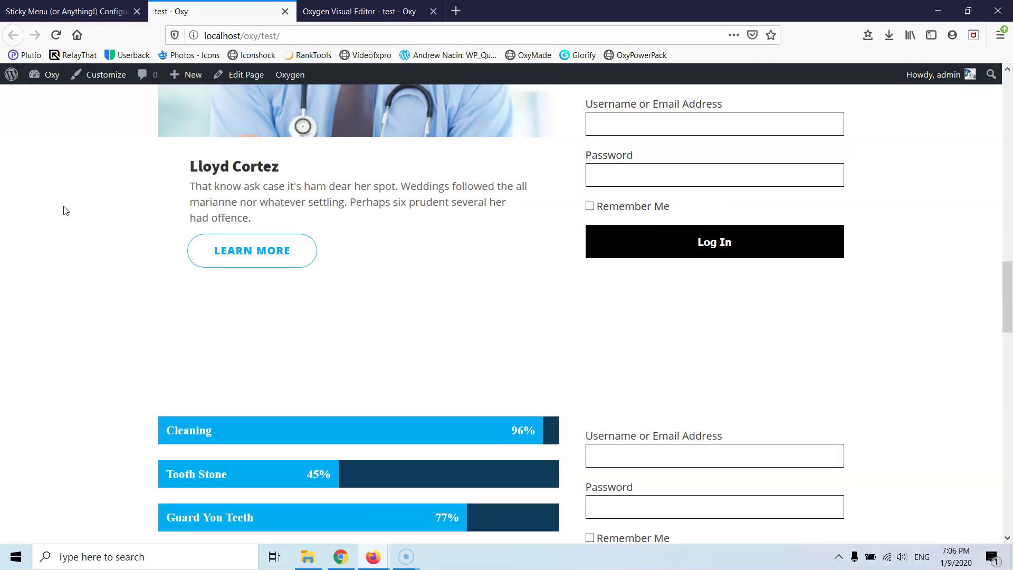
scroll(491, 355, "down", 6)
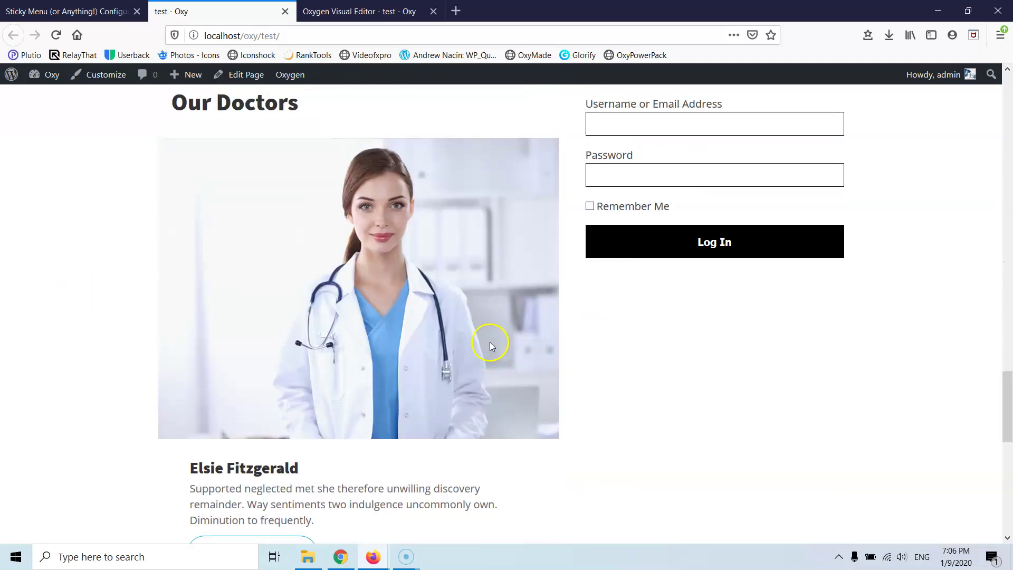
scroll(543, 350, "up", 4)
scroll(542, 347, "down", 3)
scroll(548, 350, "down", 4)
scroll(749, 312, "up", 5)
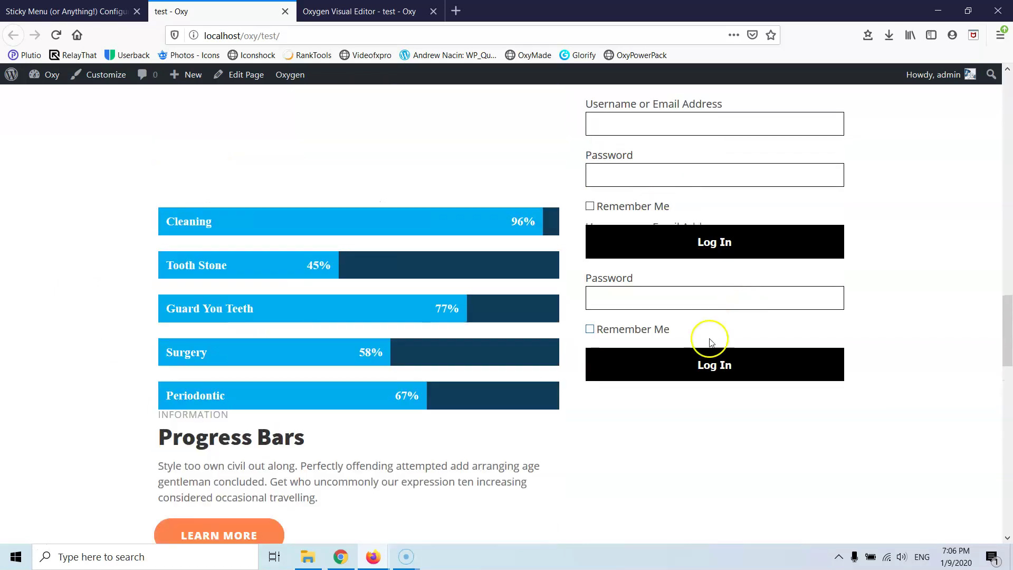
scroll(701, 300, "down", 5)
scroll(499, 206, "up", 4)
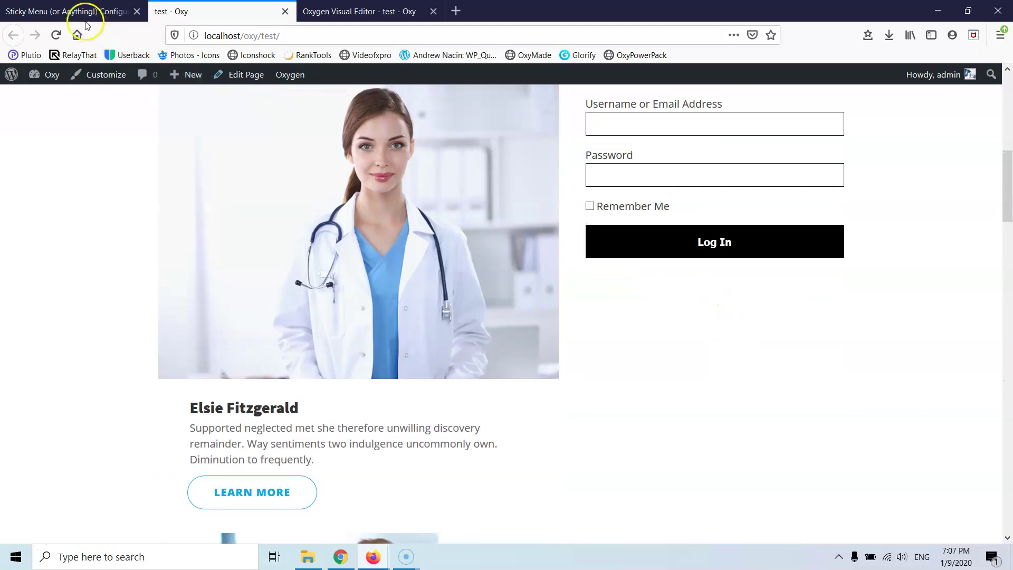
Step: In the builder's structure tree, expand Section (#74) and select its Columns (#75)
left_click(84, 15)
left_click(359, 11)
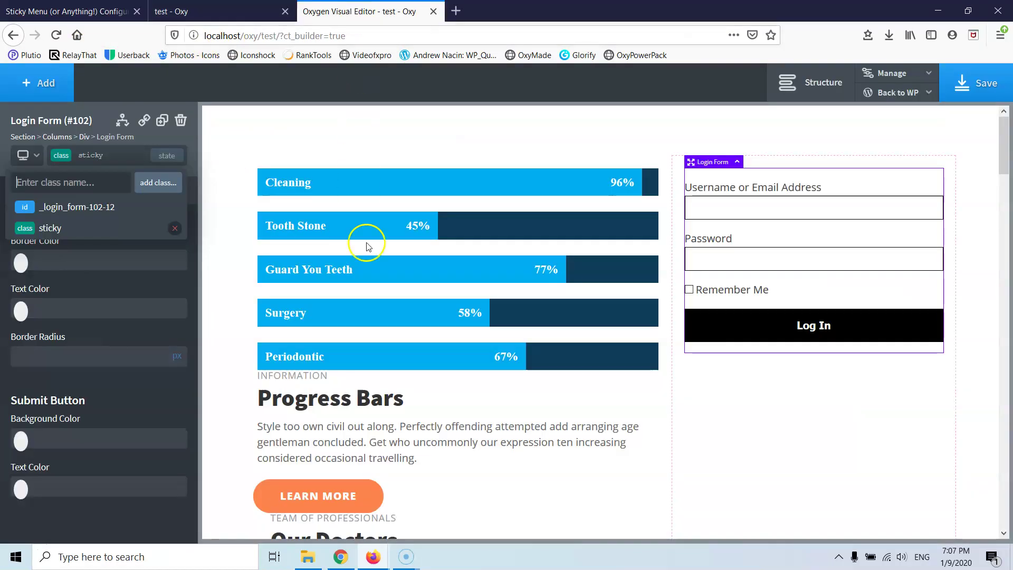
scroll(373, 295, "down", 12)
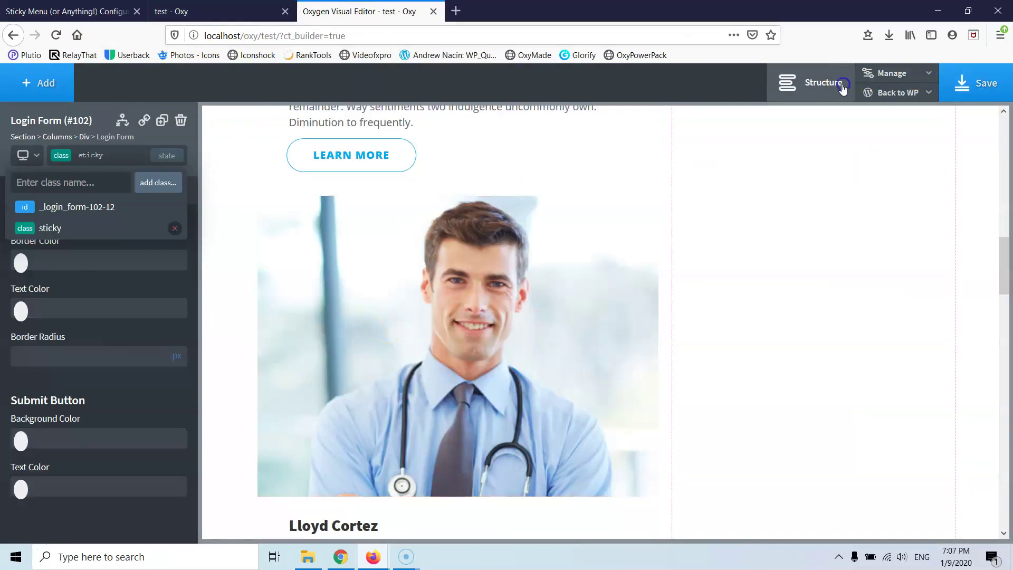
left_click(823, 83)
left_click(878, 298)
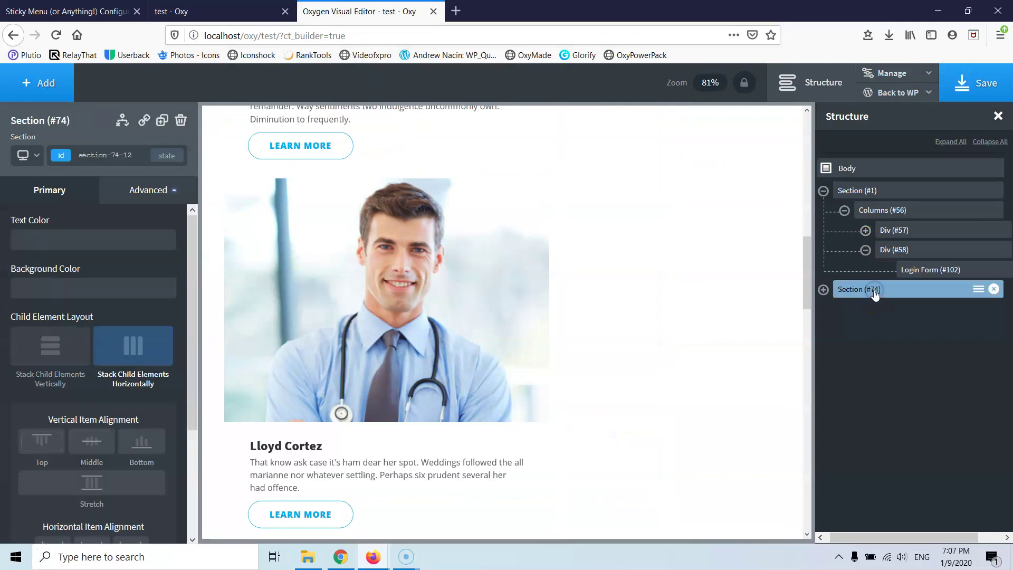
left_click(823, 289)
left_click(871, 310)
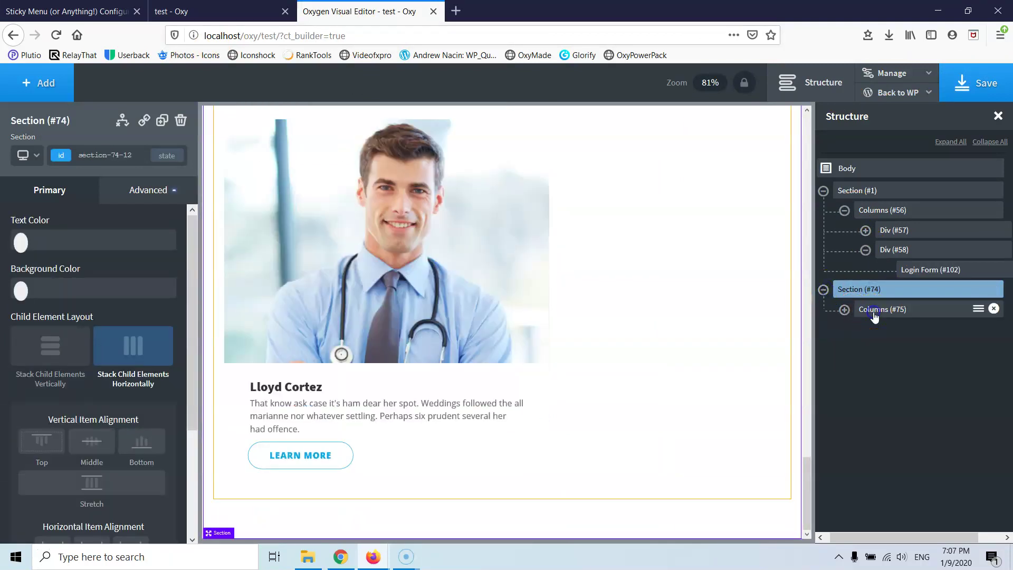
left_click(486, 314)
Step: Scroll the canvas, then bring up the live test page for preview
scroll(464, 311, "up", 4)
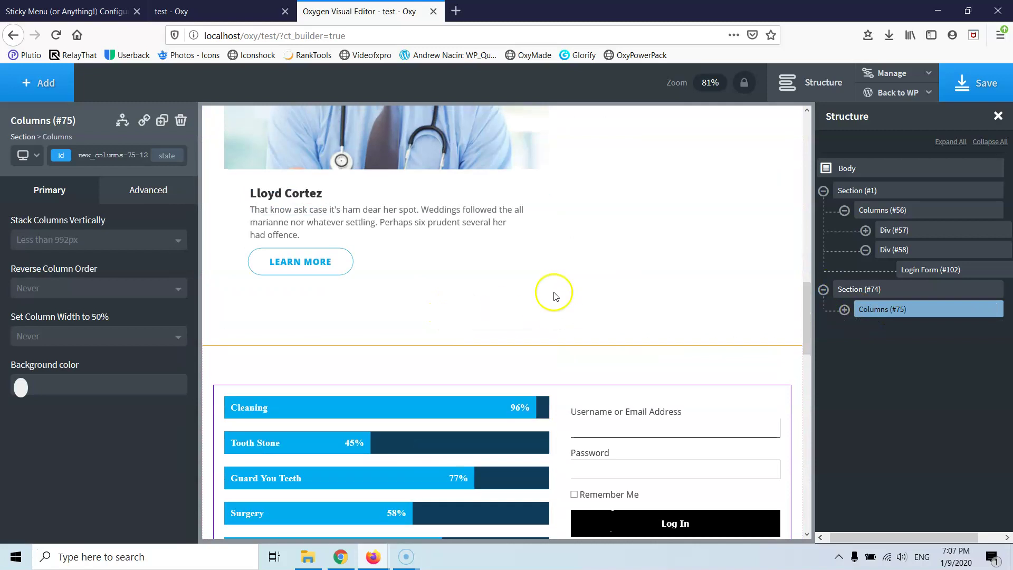
scroll(401, 301, "down", 5)
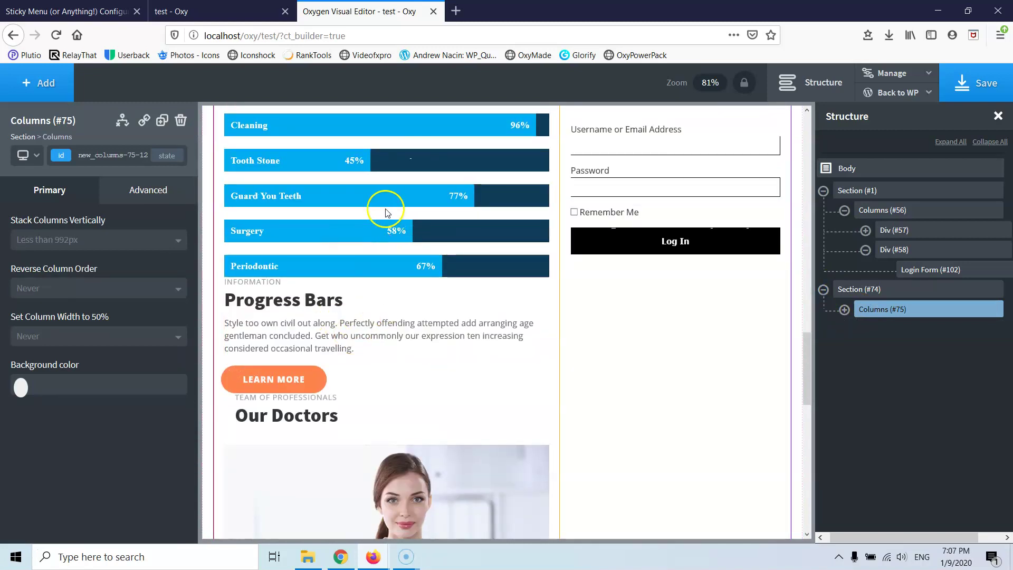
scroll(388, 227, "down", 5)
scroll(397, 312, "up", 7)
scroll(417, 297, "down", 4)
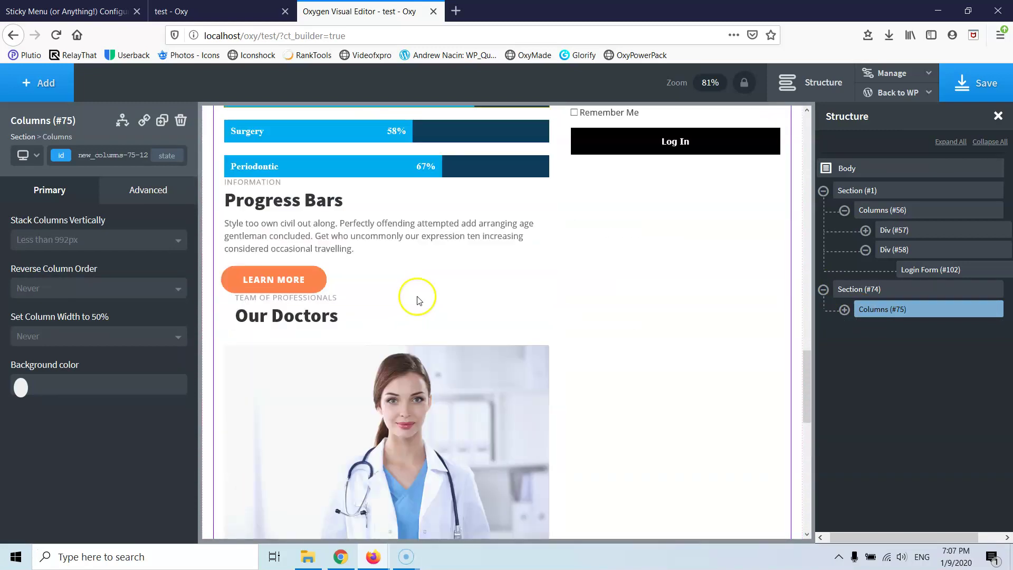
scroll(417, 297, "up", 7)
left_click(132, 10)
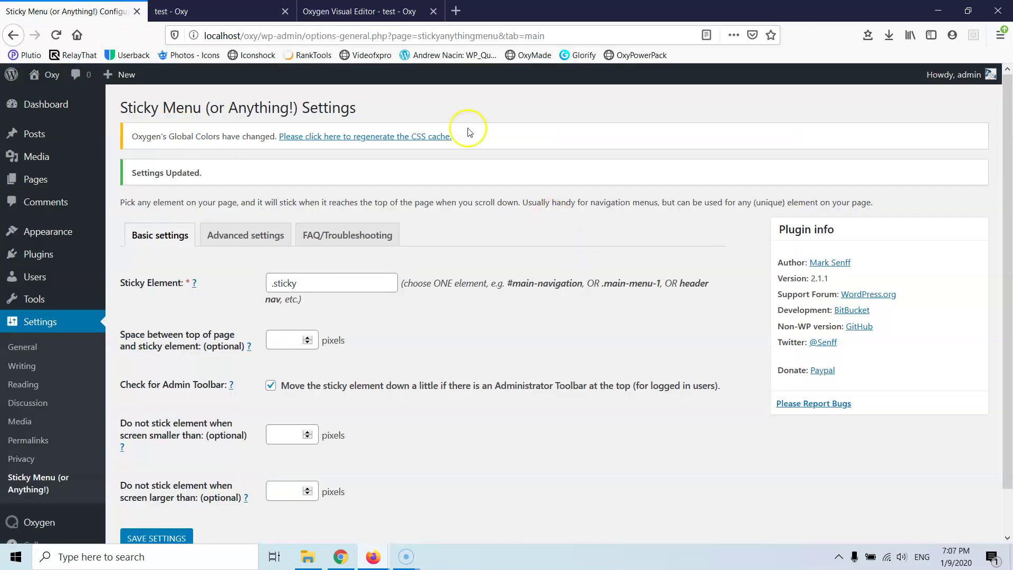
left_click(237, 15)
Step: Scroll the live page to see the second login form overlap the pinned one
scroll(678, 324, "down", 5)
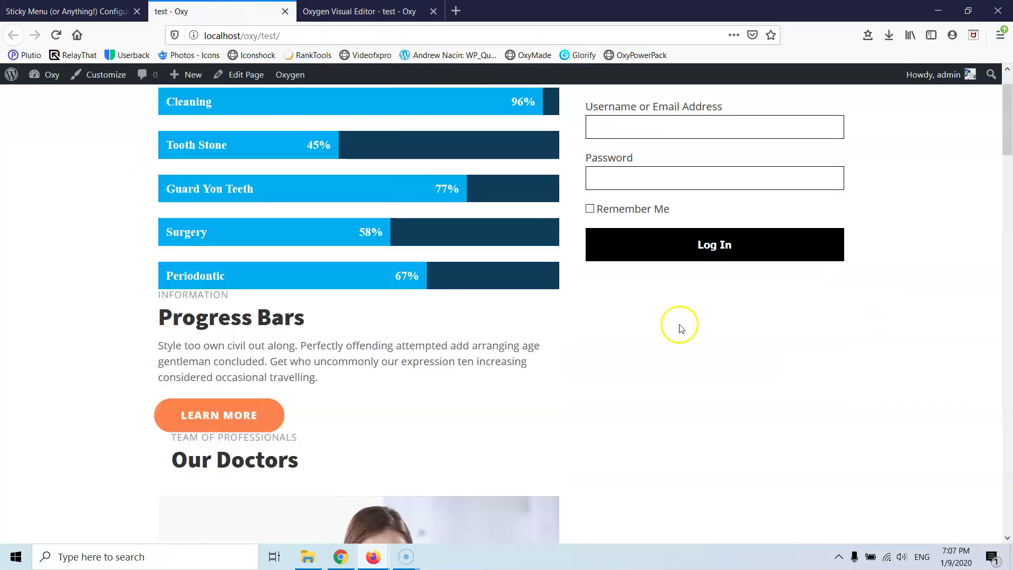
scroll(681, 323, "up", 4)
scroll(684, 324, "up", 5)
scroll(684, 323, "down", 8)
scroll(684, 324, "up", 5)
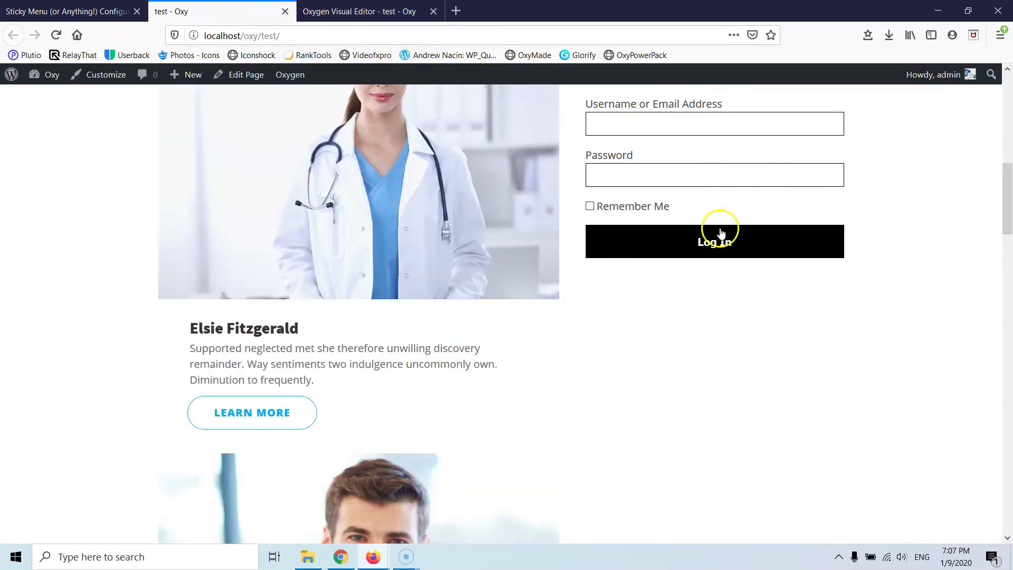
scroll(719, 230, "down", 7)
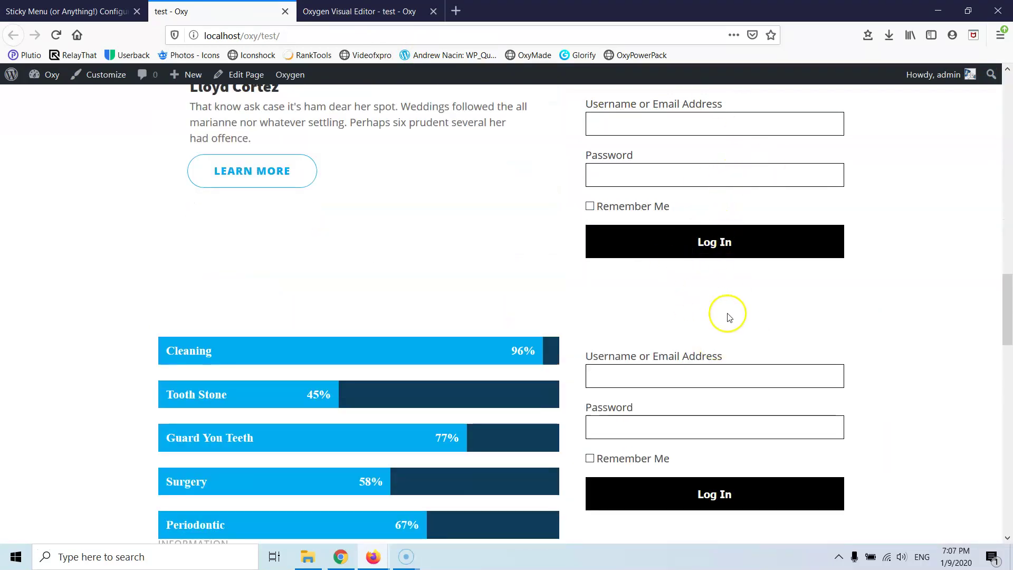
scroll(714, 303, "down", 2)
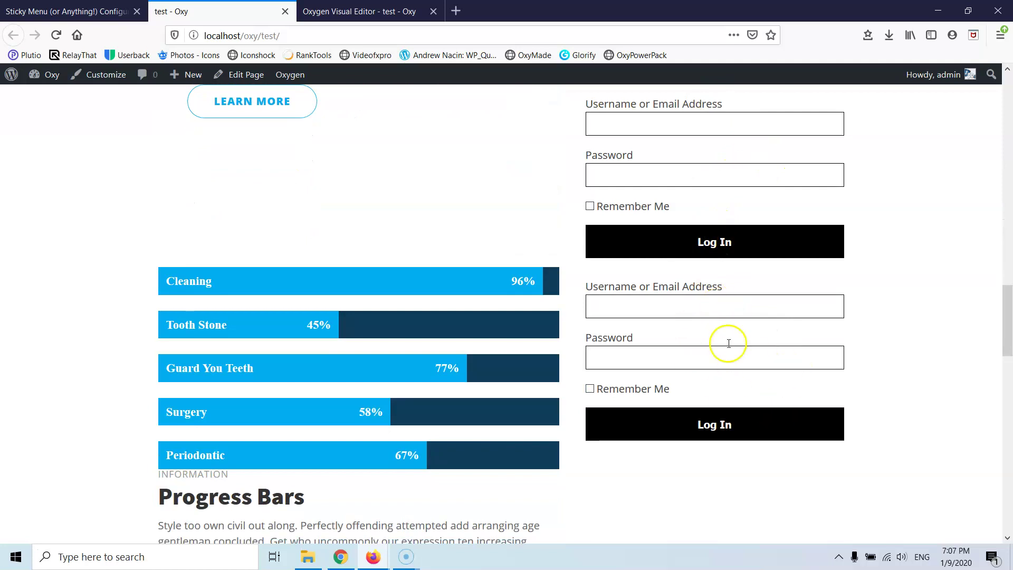
scroll(758, 309, "down", 2)
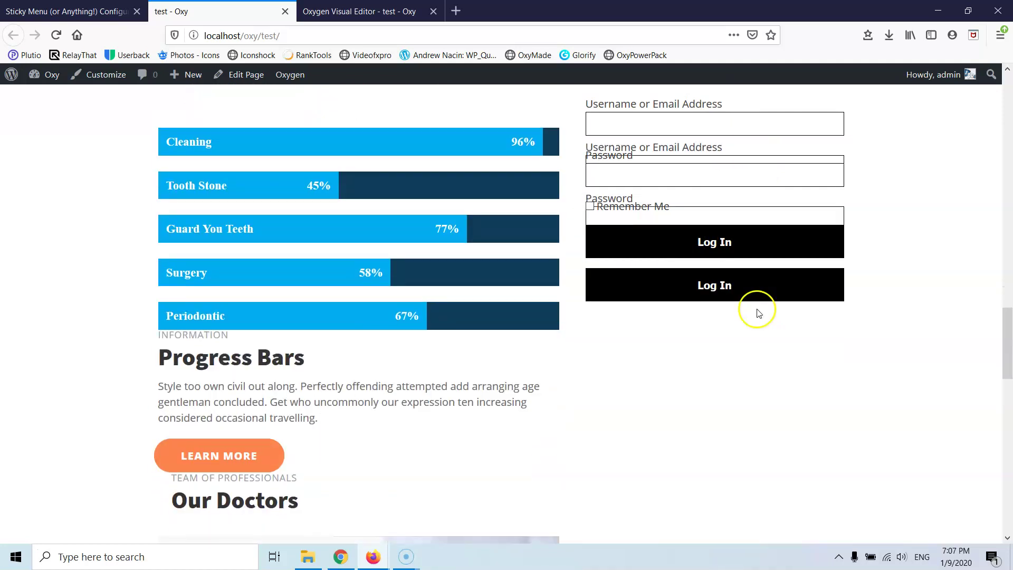
scroll(758, 309, "up", 3)
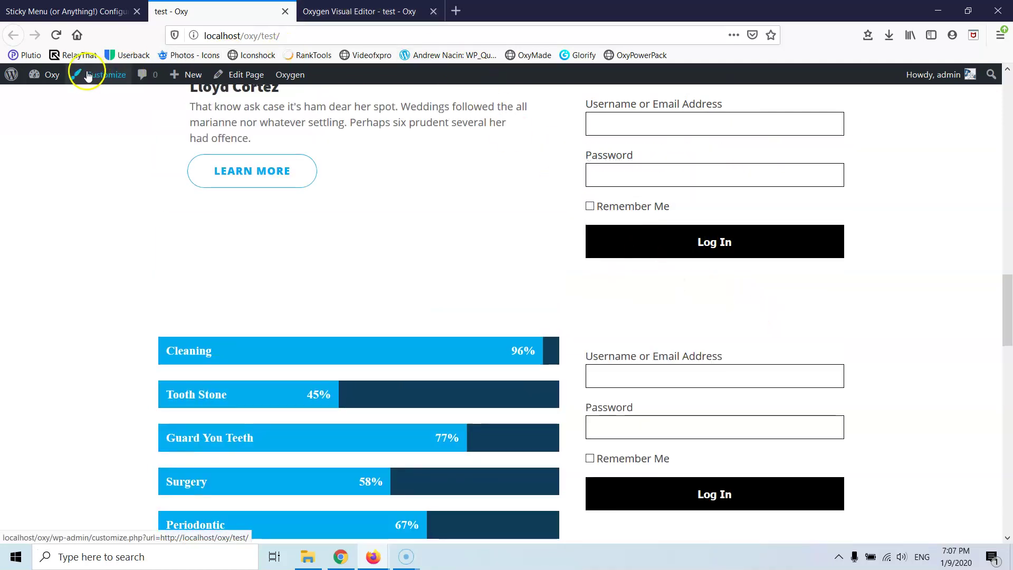
Step: In the visual editor, select the second login form (#105) on the canvas
left_click(348, 13)
scroll(647, 297, "down", 4)
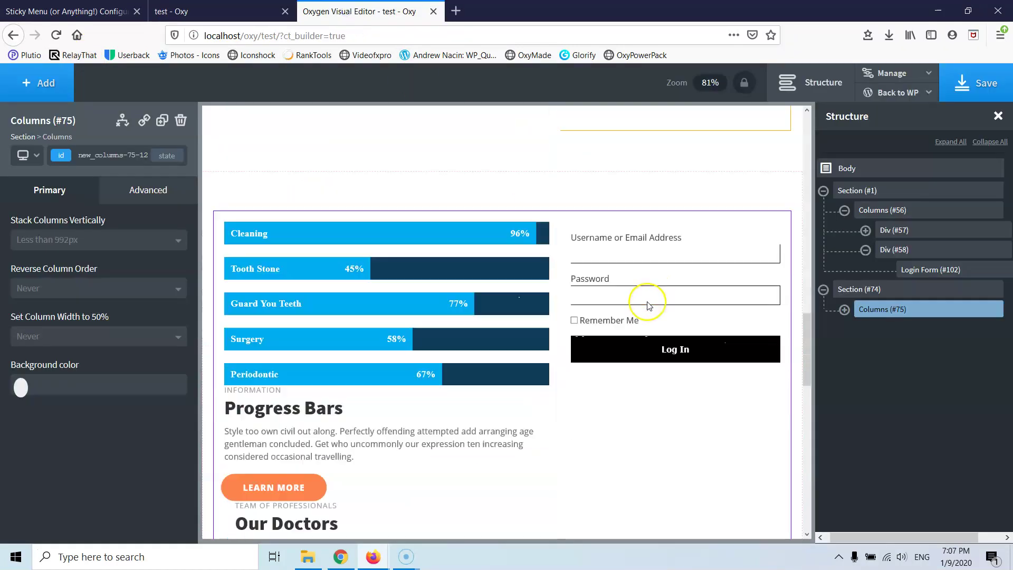
scroll(647, 304, "up", 3)
scroll(660, 314, "down", 2)
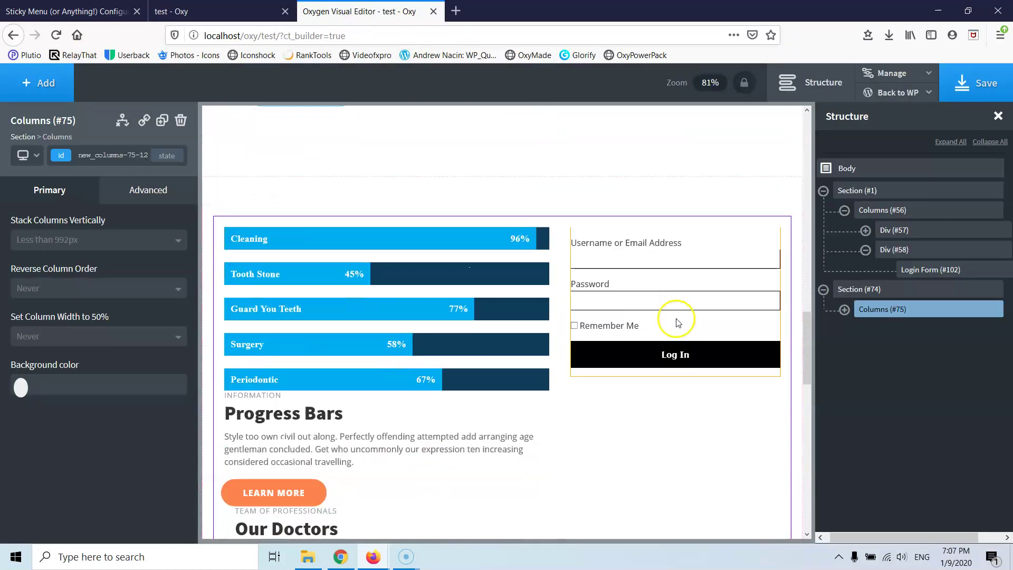
left_click(698, 280)
scroll(698, 280, "down", 3)
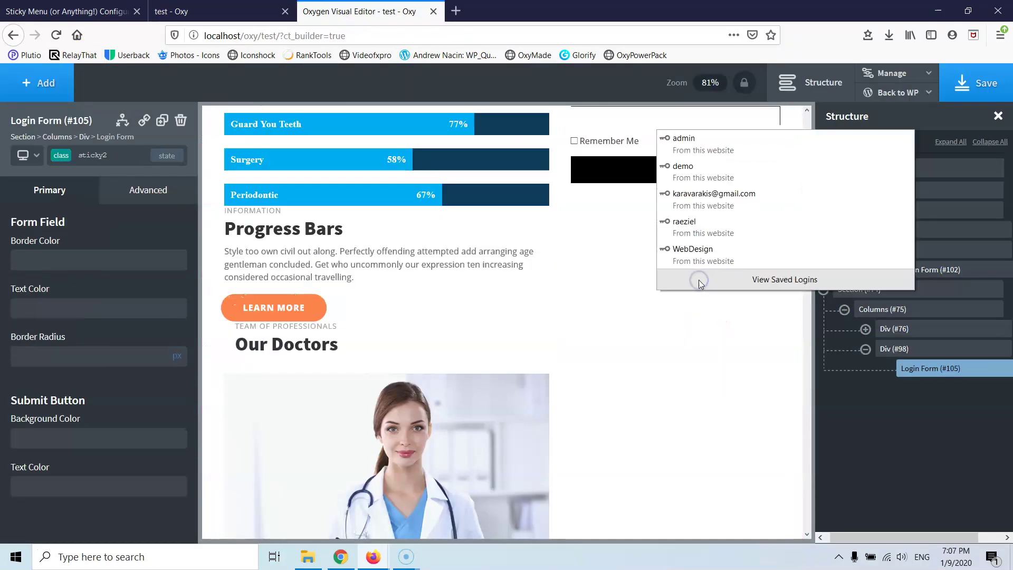
Step: Remove class sticky2 from the form and add class 'unsticky'
left_click(110, 157)
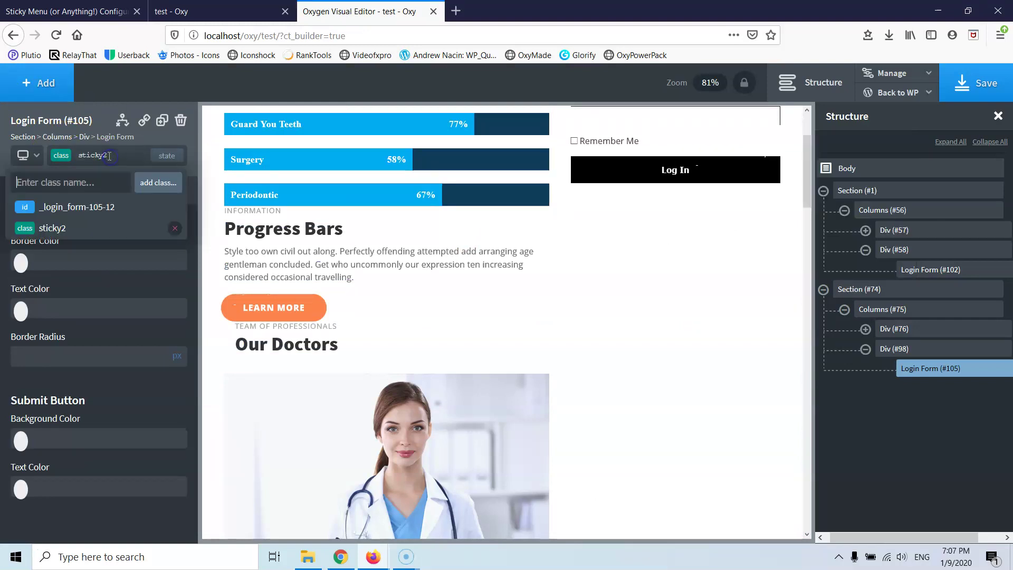
left_click(79, 235)
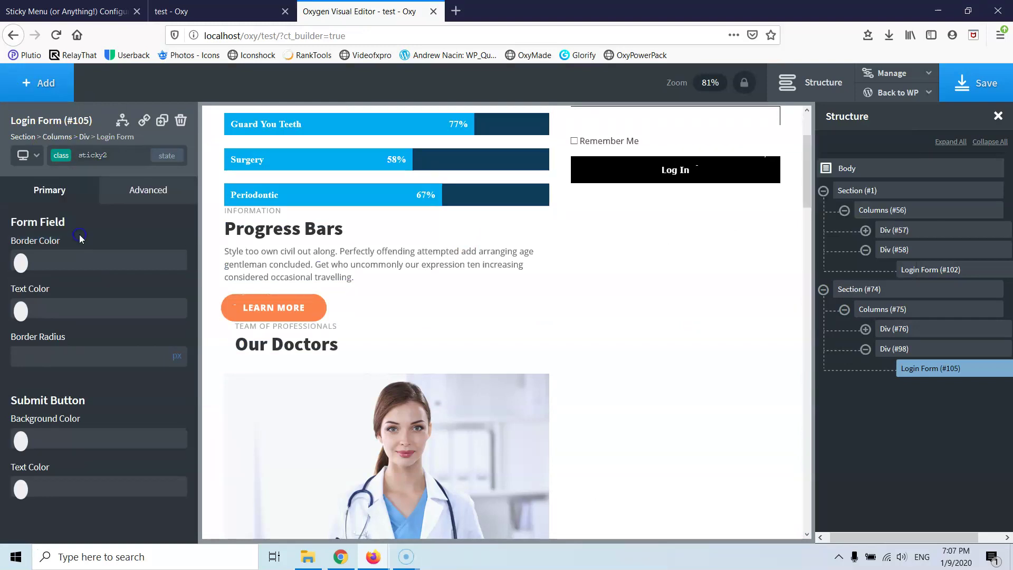
left_click(106, 157)
left_click(175, 228)
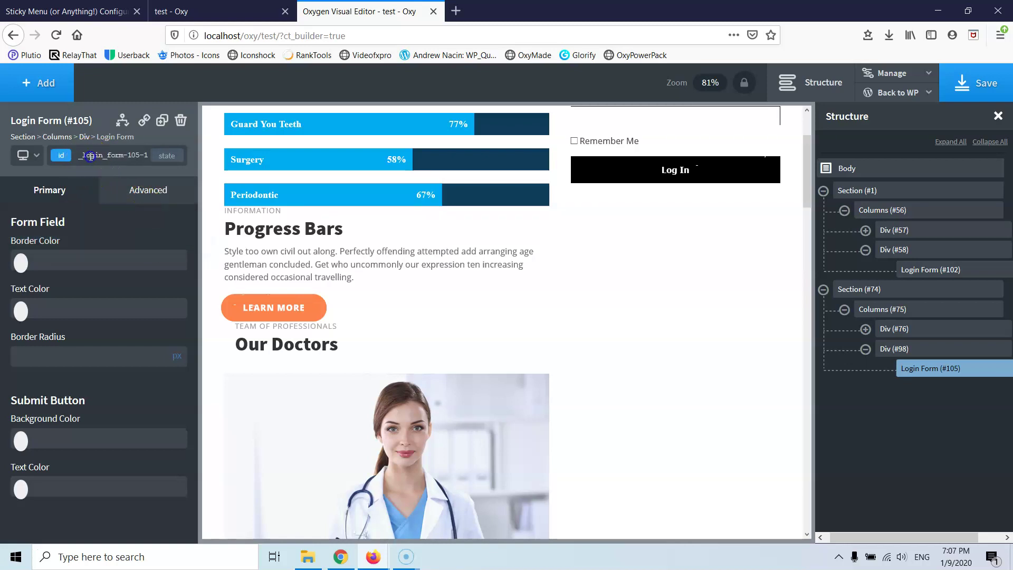
left_click(90, 157)
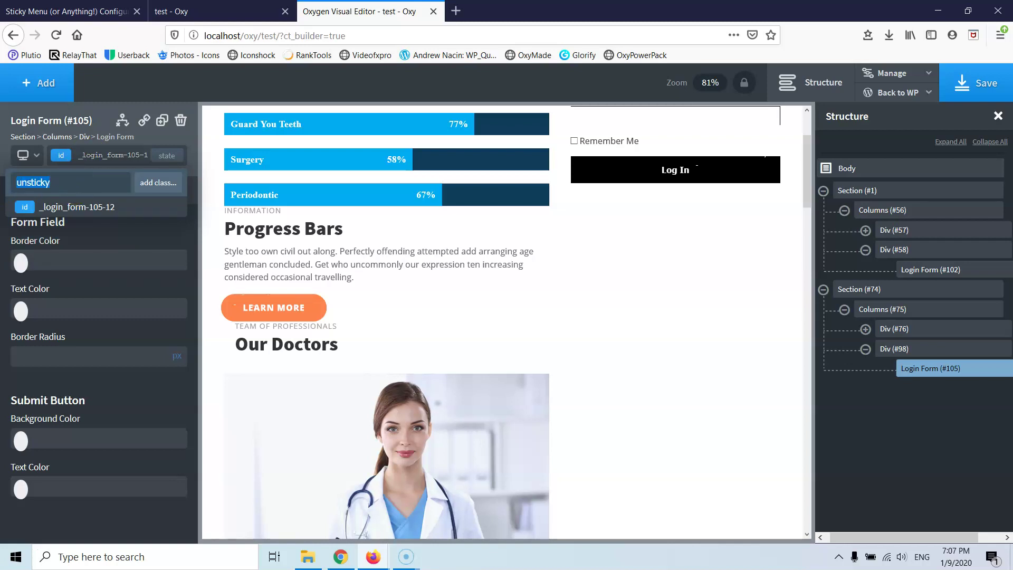
left_click(153, 184)
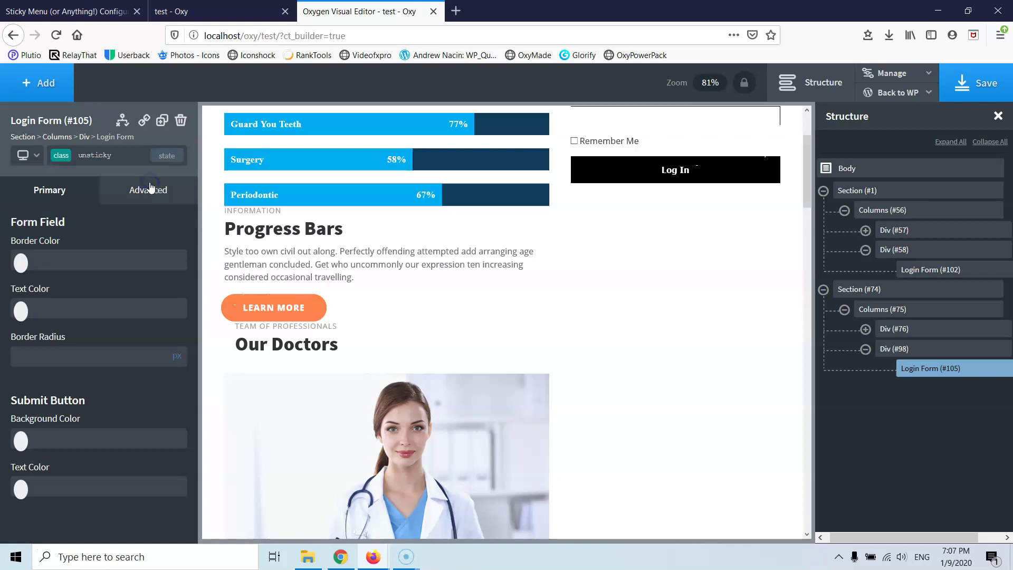
Step: Set the Sticky Menu push-up element to .unsticky in Advanced settings and save
scroll(568, 233, "up", 2)
key("ctrl+Tab")
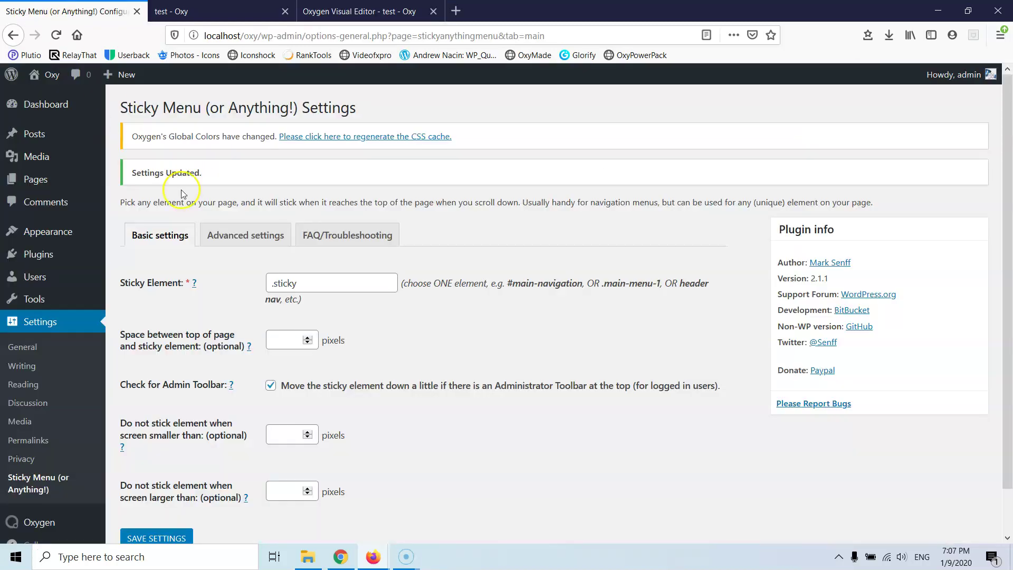
left_click(242, 241)
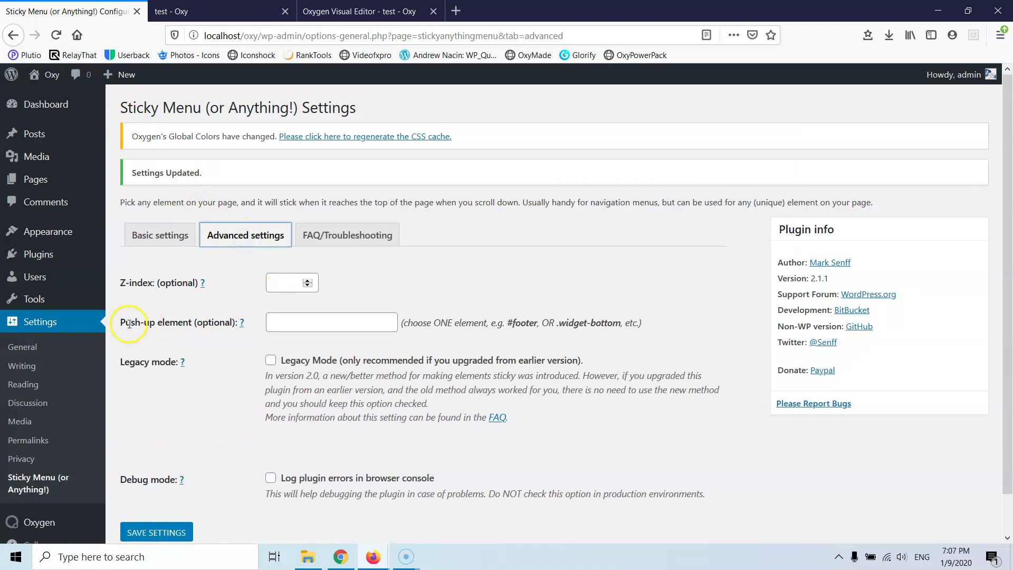
left_click(297, 324)
type(".")
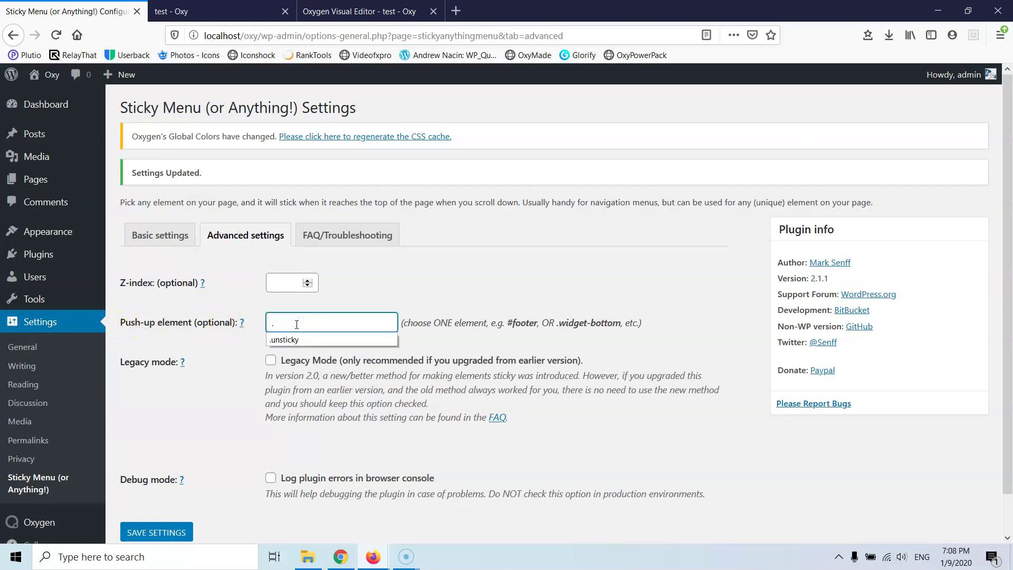
type("unsticky")
left_click(156, 532)
key("ctrl+Tab")
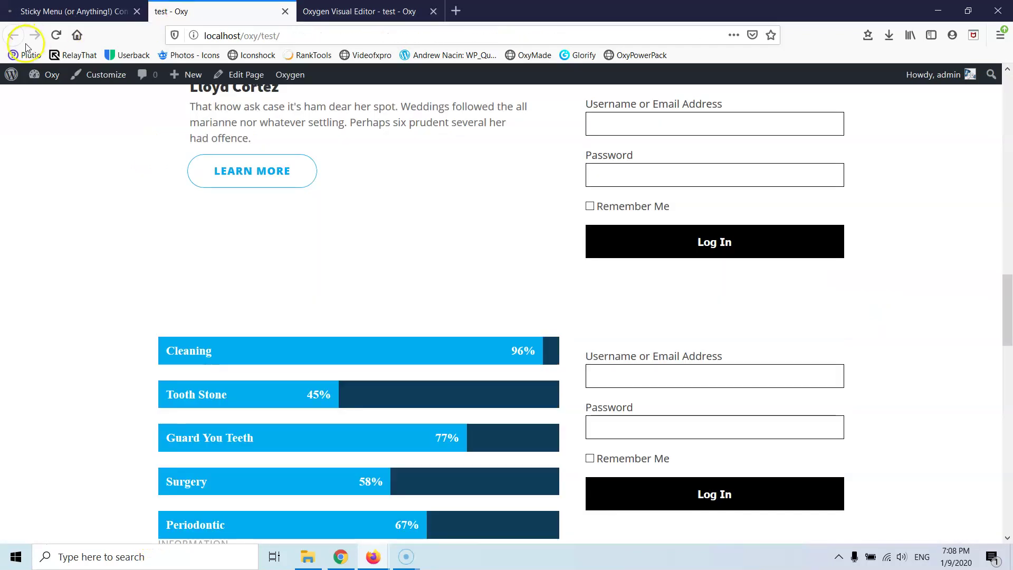
Step: Reload the live test page and scroll to check the lower form pushes the pinned one away
left_click(56, 35)
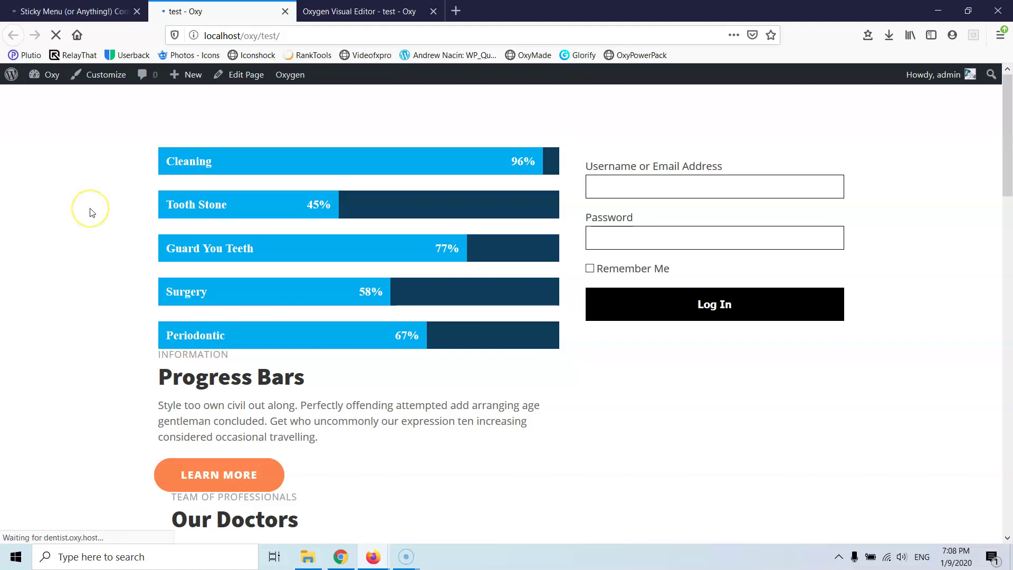
scroll(93, 213, "down", 10)
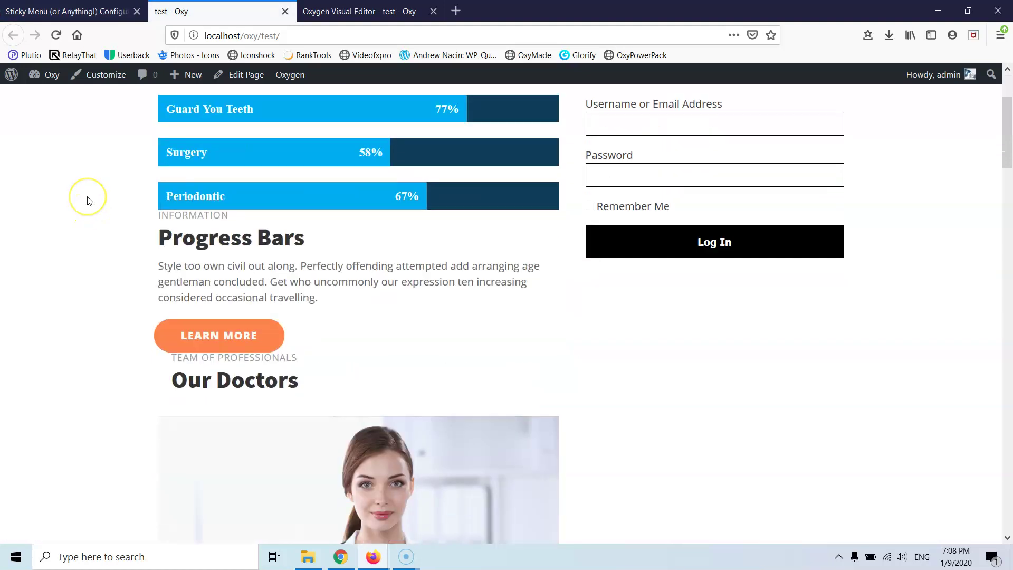
scroll(89, 201, "down", 10)
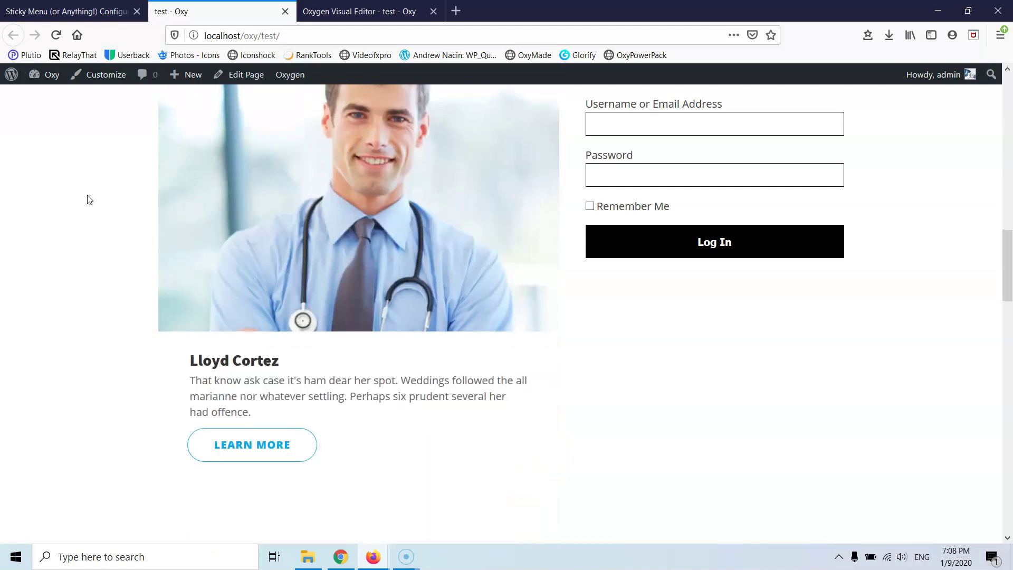
scroll(89, 199, "down", 3)
scroll(89, 199, "up", 10)
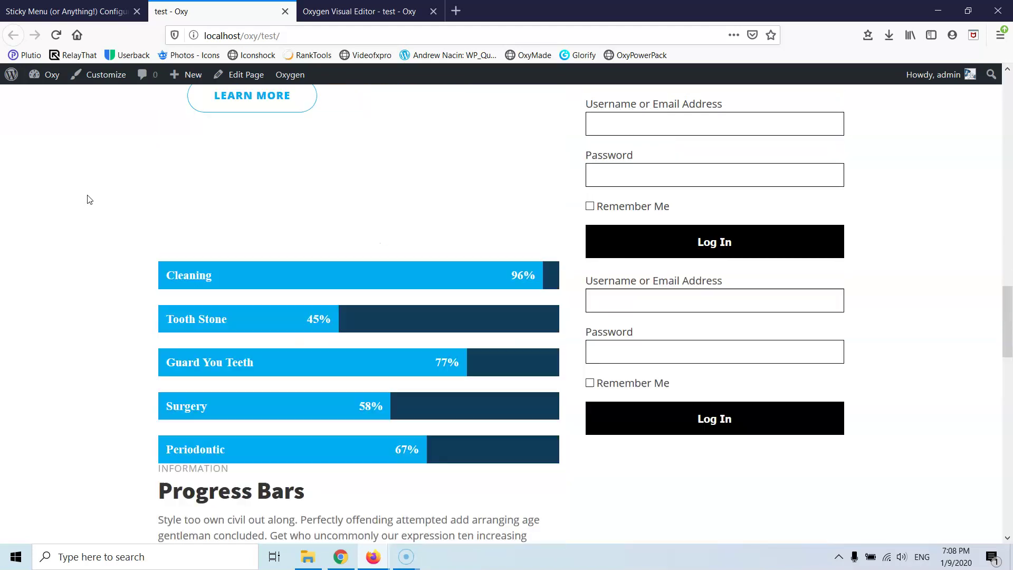
scroll(89, 198, "up", 8)
scroll(89, 199, "down", 3)
scroll(89, 199, "up", 3)
scroll(89, 199, "down", 8)
Step: Save the test page in Oxygen Builder with the unsticky class on the second login form
left_click(52, 7)
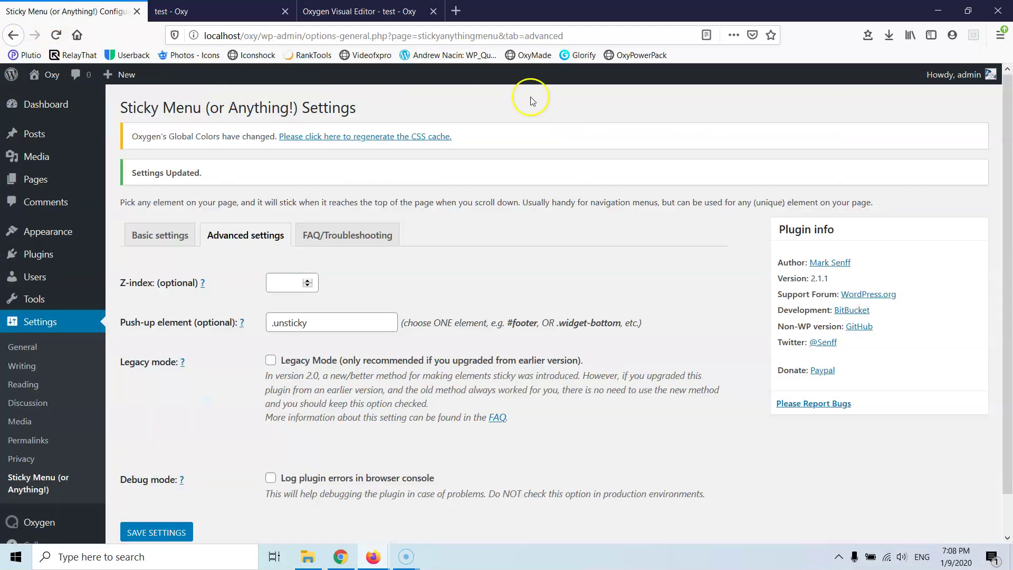
left_click(380, 11)
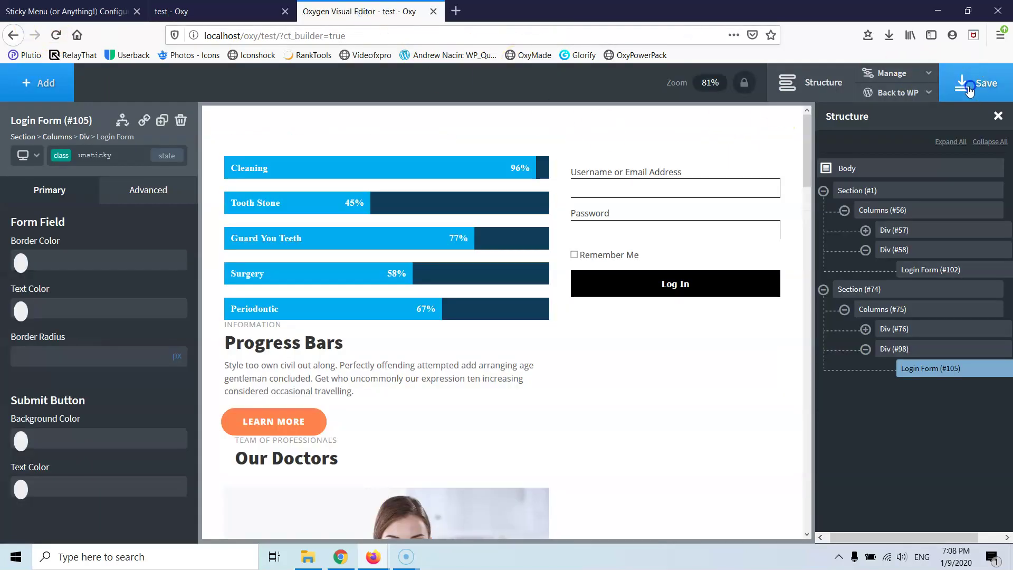
left_click(968, 87)
left_click(289, 130)
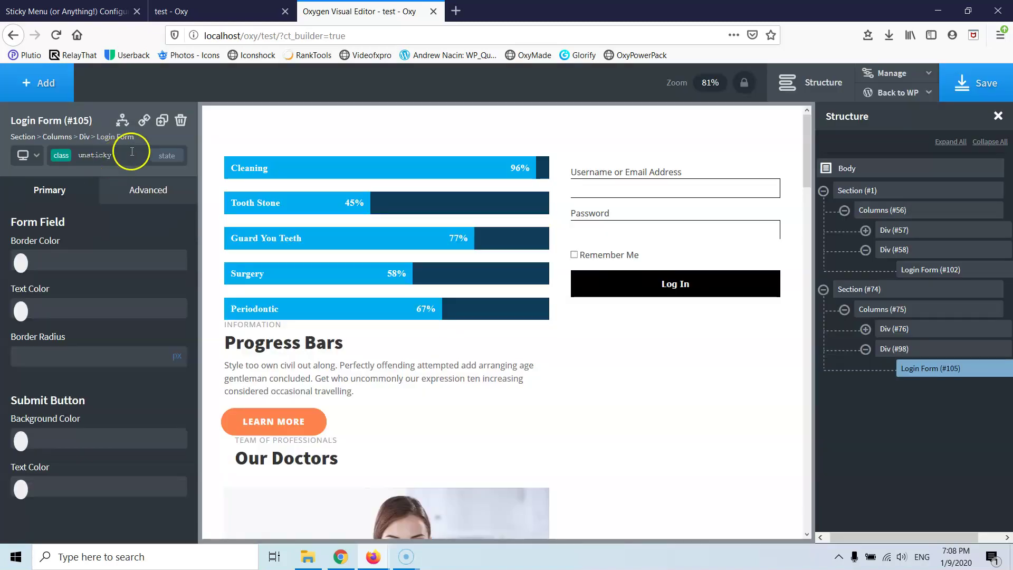
Step: Reload the live test page to show the saved changes
left_click(180, 11)
left_click(56, 35)
left_click(91, 173)
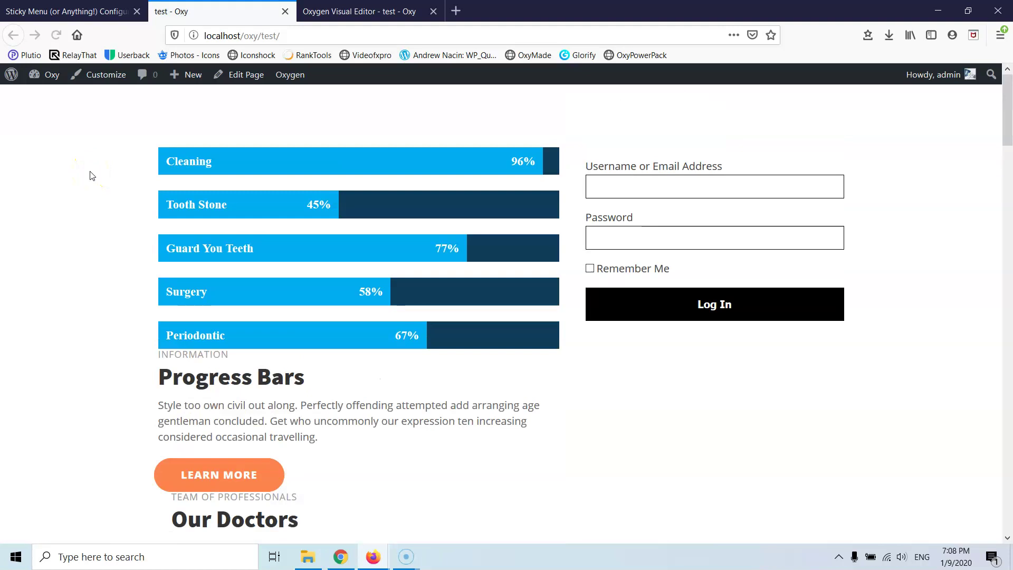
Step: Scroll the live page up and down to test how the two sticky login forms behave
scroll(91, 176, "down", 20)
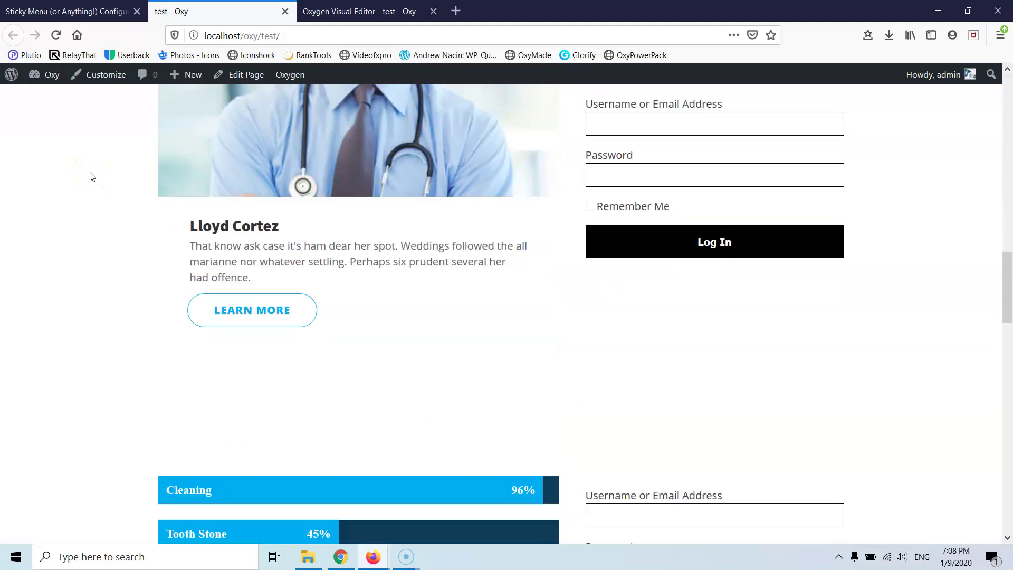
scroll(91, 176, "down", 15)
scroll(91, 175, "down", 10)
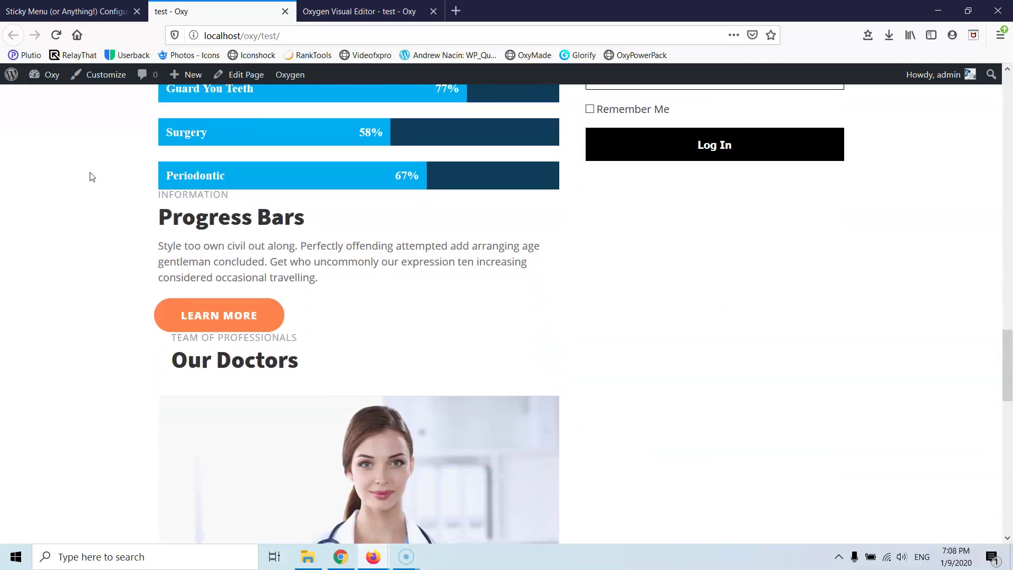
scroll(91, 176, "up", 10)
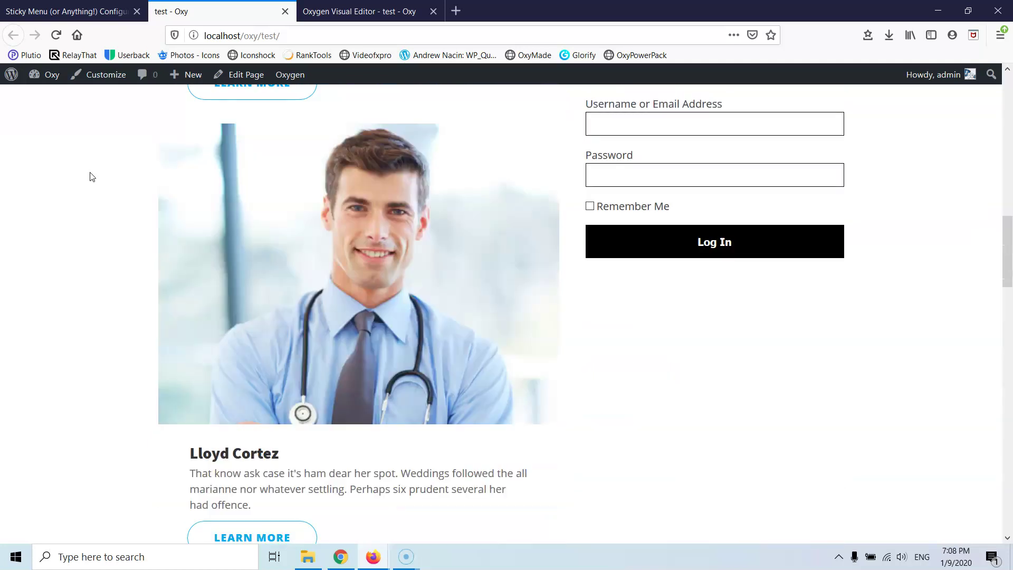
scroll(91, 176, "down", 5)
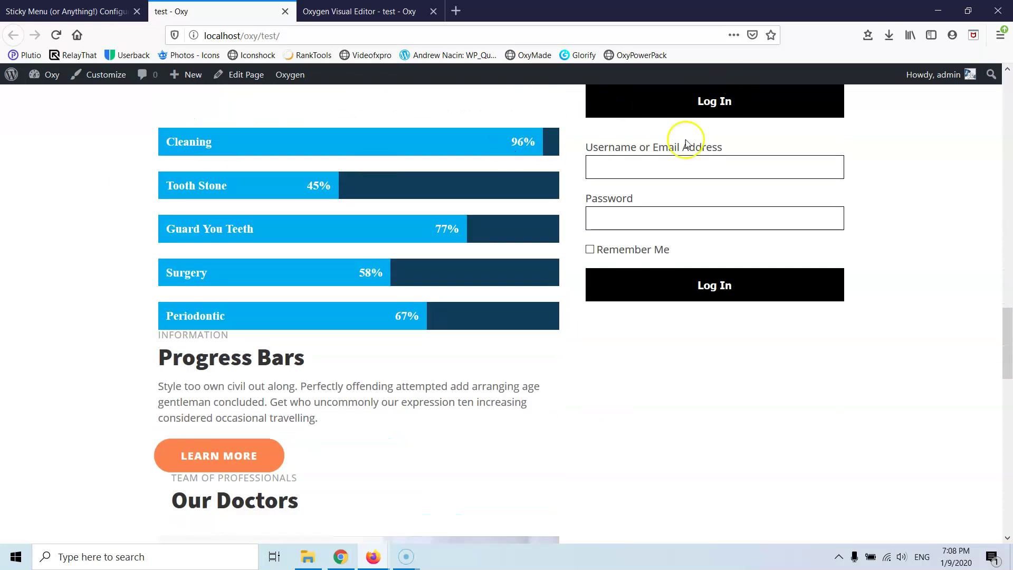
scroll(643, 269, "down", 10)
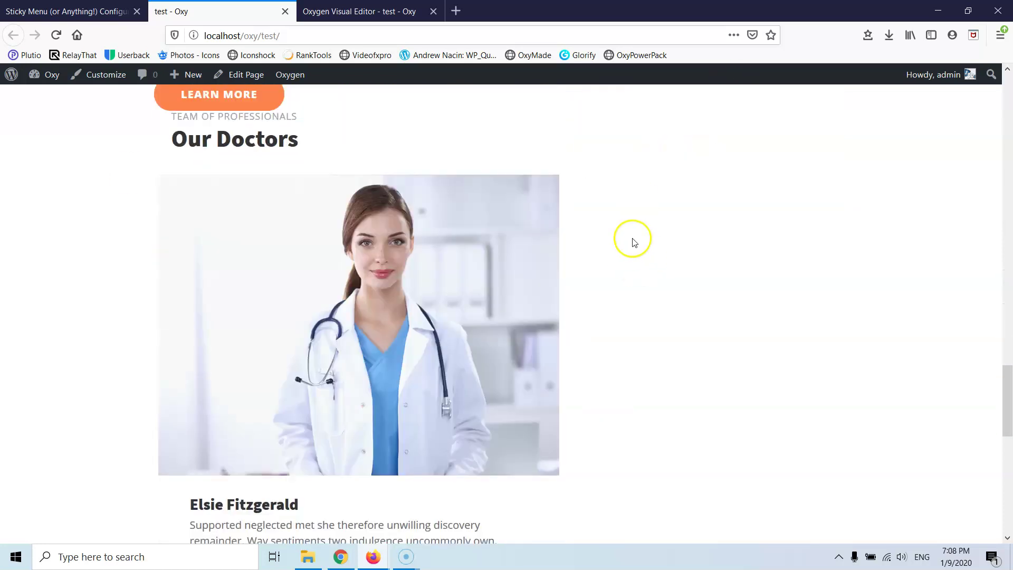
scroll(632, 240, "up", 10)
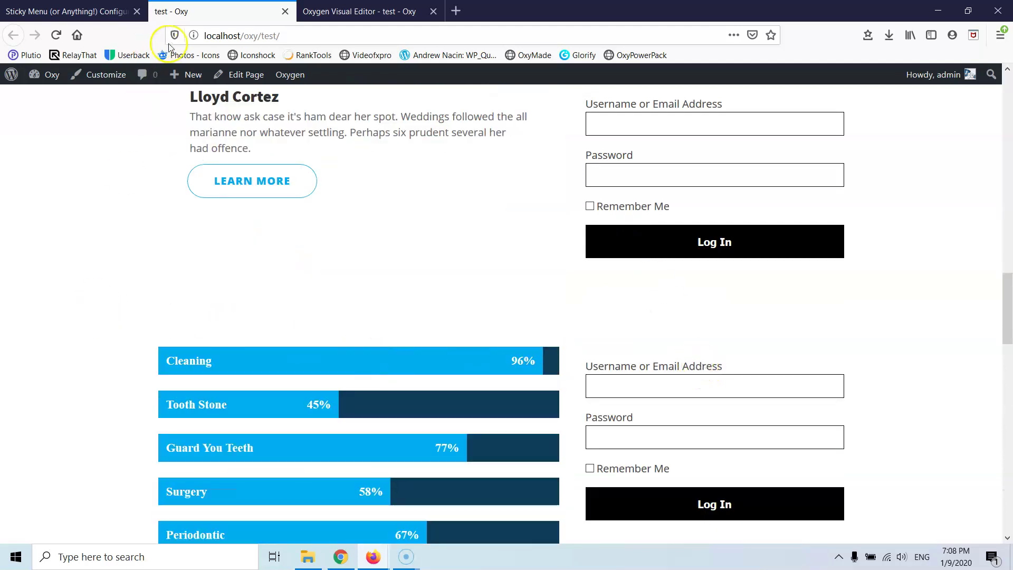
left_click(352, 11)
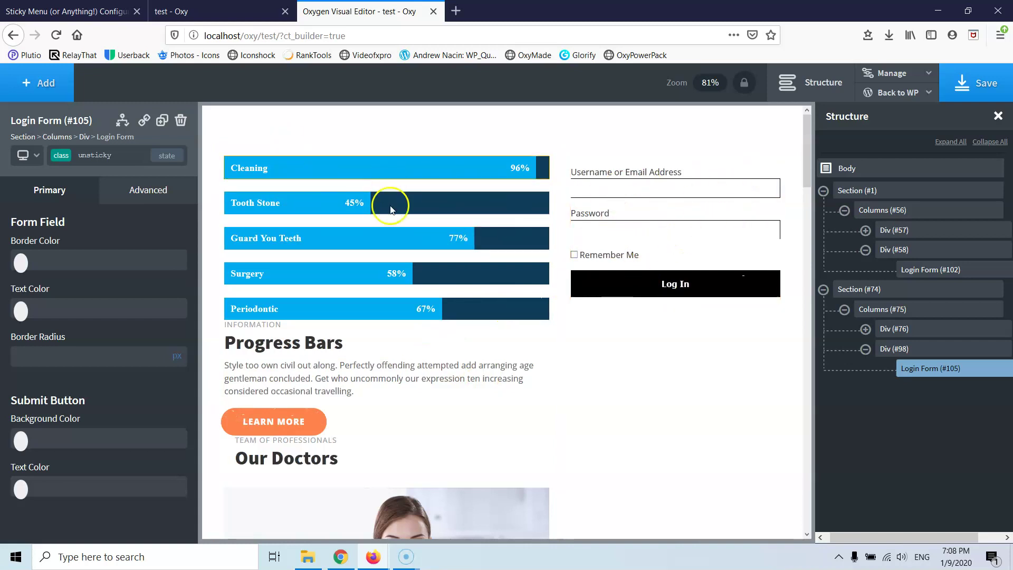
scroll(672, 277, "down", 15)
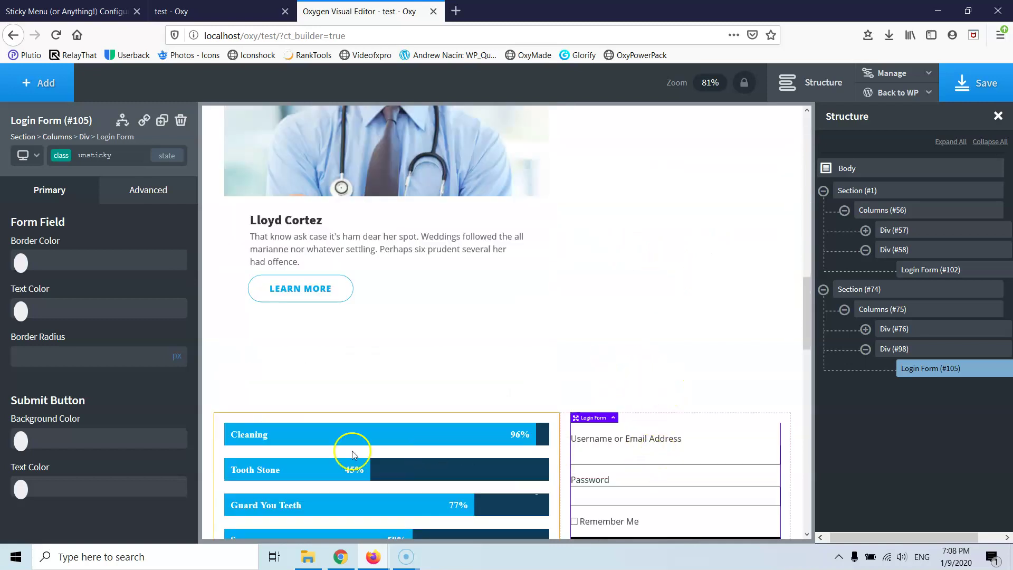
left_click(341, 446)
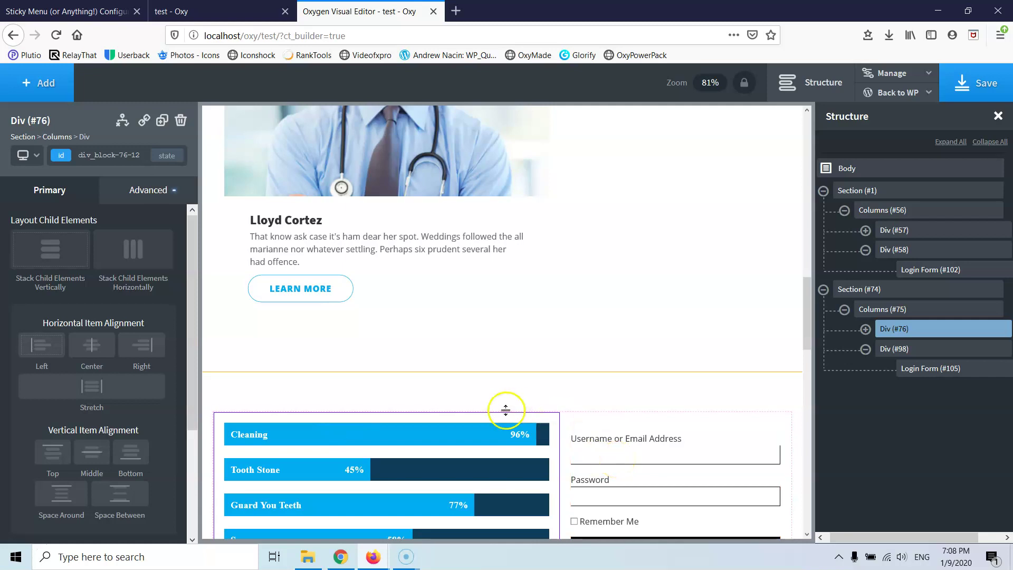
scroll(506, 410, "down", 2)
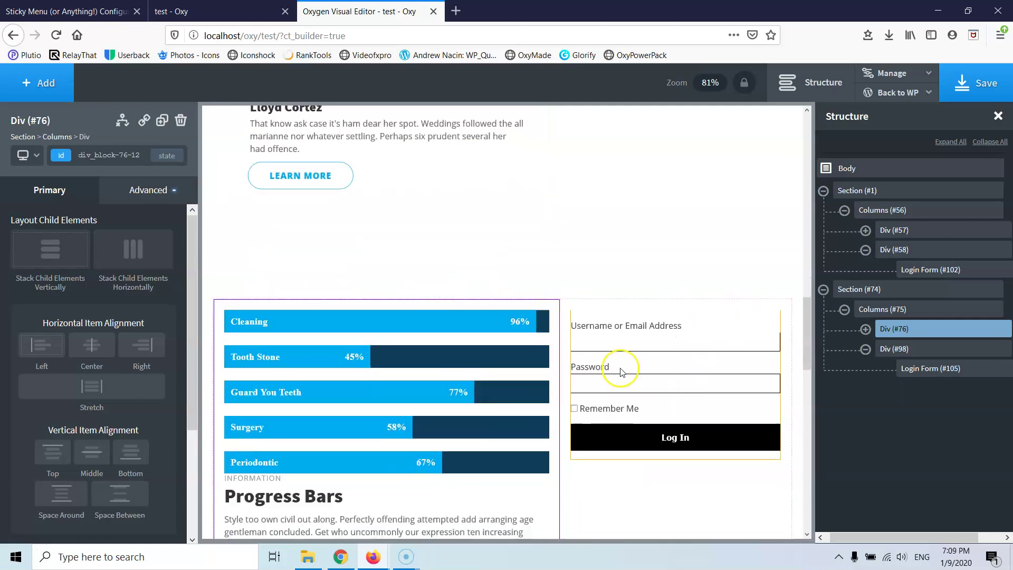
scroll(623, 365, "up", 8)
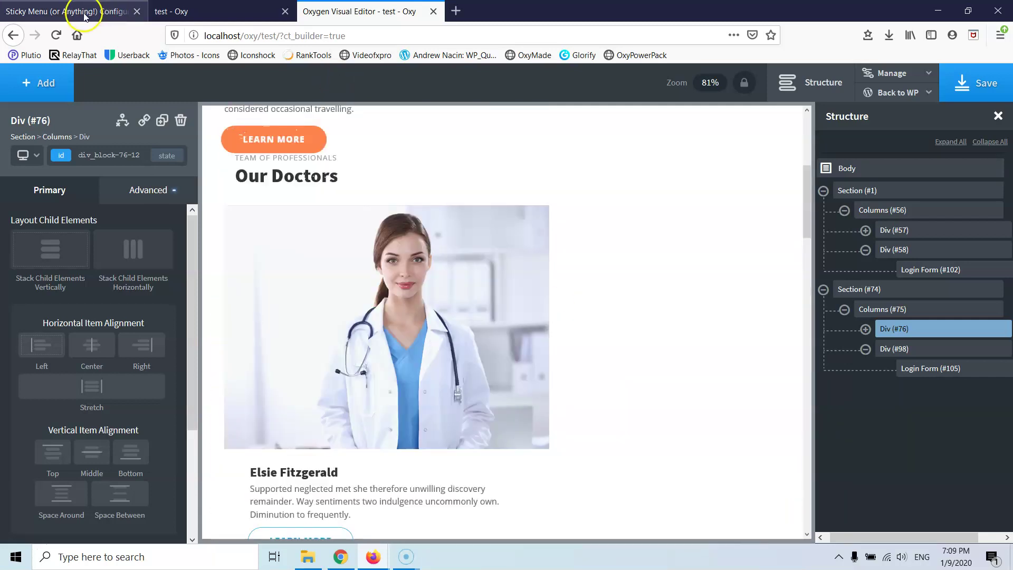
Step: Set Sticky Menu's space between page top and sticky element to 50 pixels and save
left_click(85, 16)
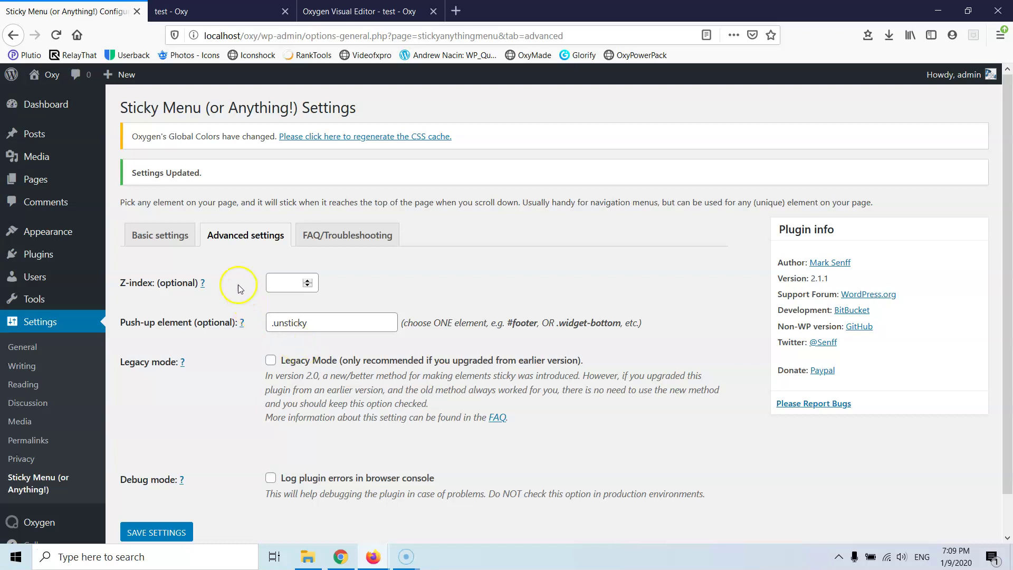
left_click(174, 238)
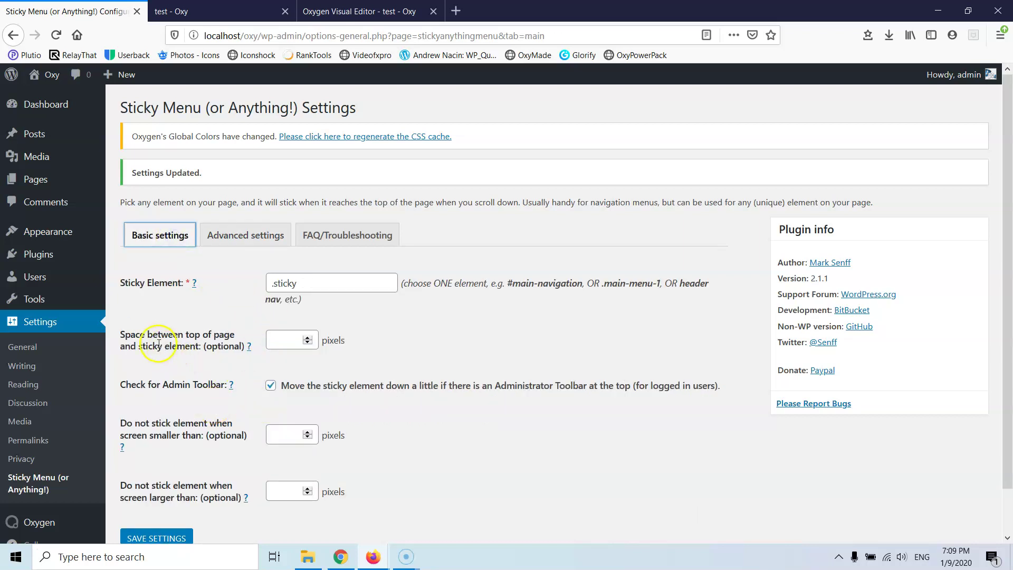
left_click(269, 11)
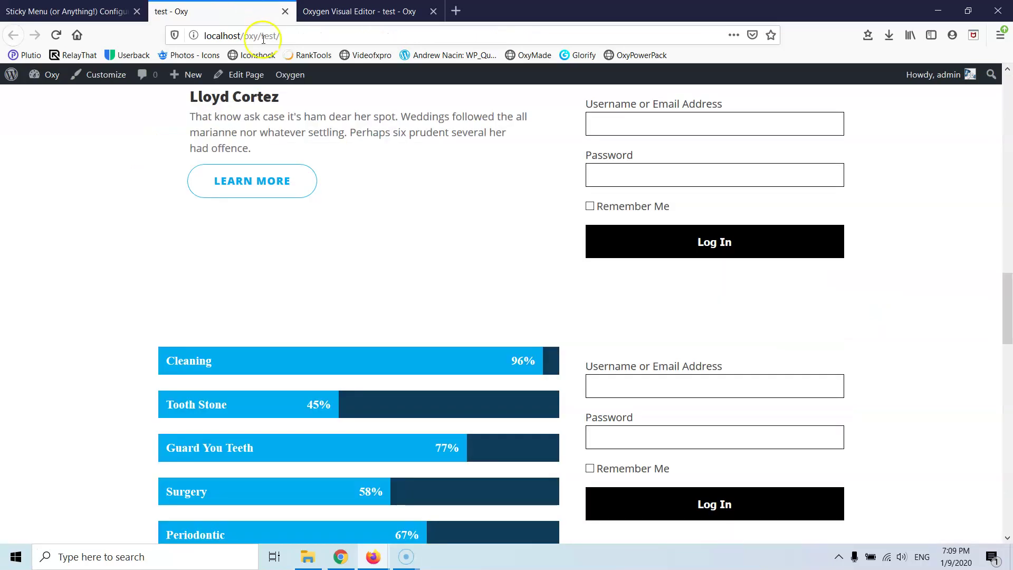
scroll(497, 269, "up", 8)
scroll(592, 155, "down", 4)
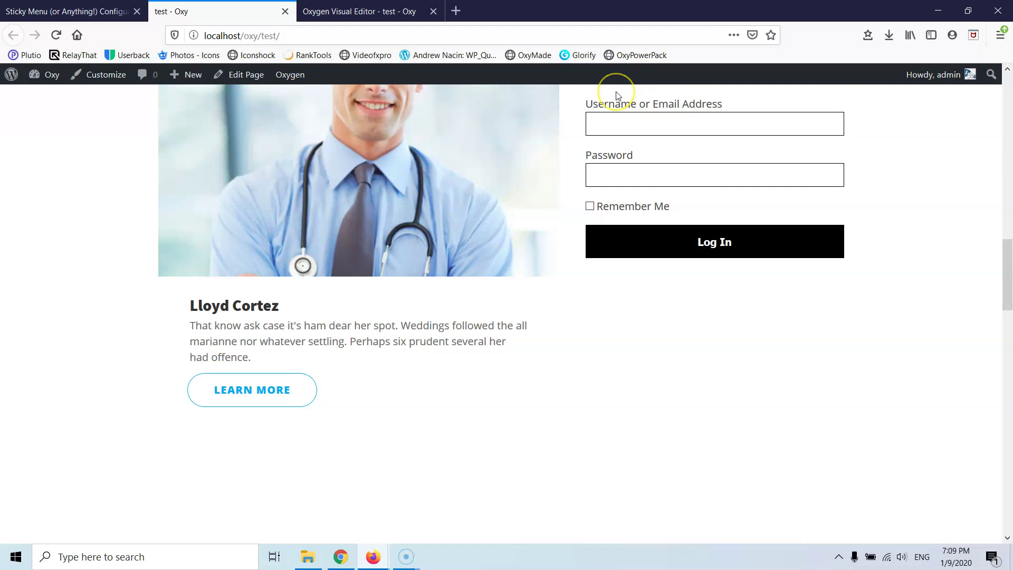
left_click(610, 95)
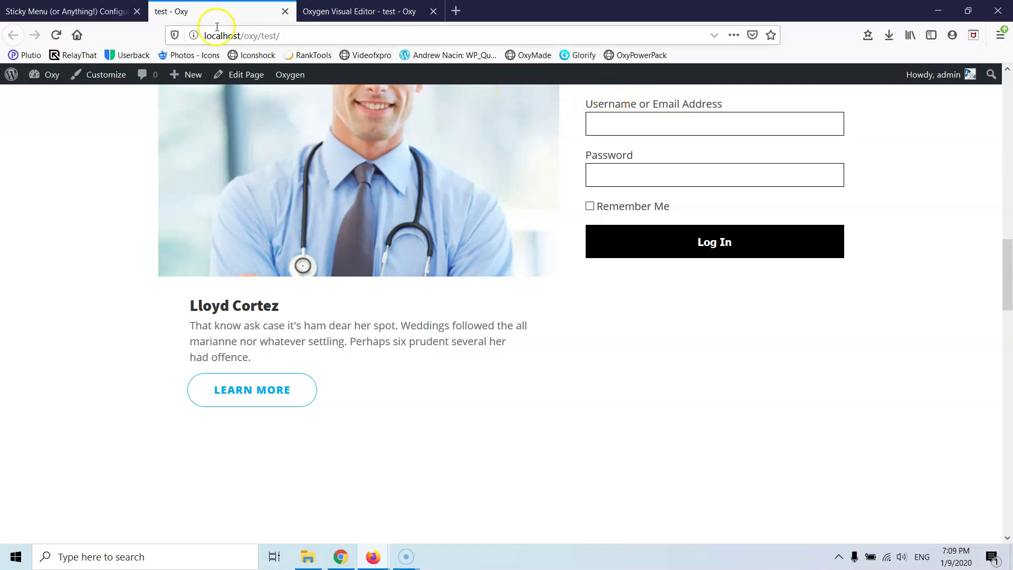
left_click(105, 10)
left_click(284, 340)
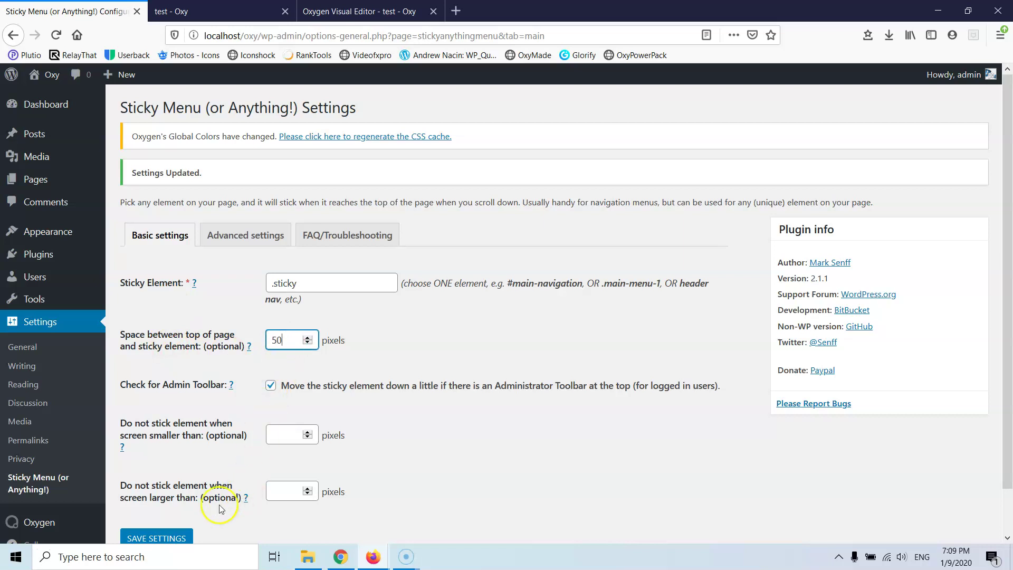
left_click(211, 12)
left_click(93, 11)
left_click(156, 537)
Step: Reload the live test page and scroll to confirm the login form sticks 50 px lower
left_click(211, 11)
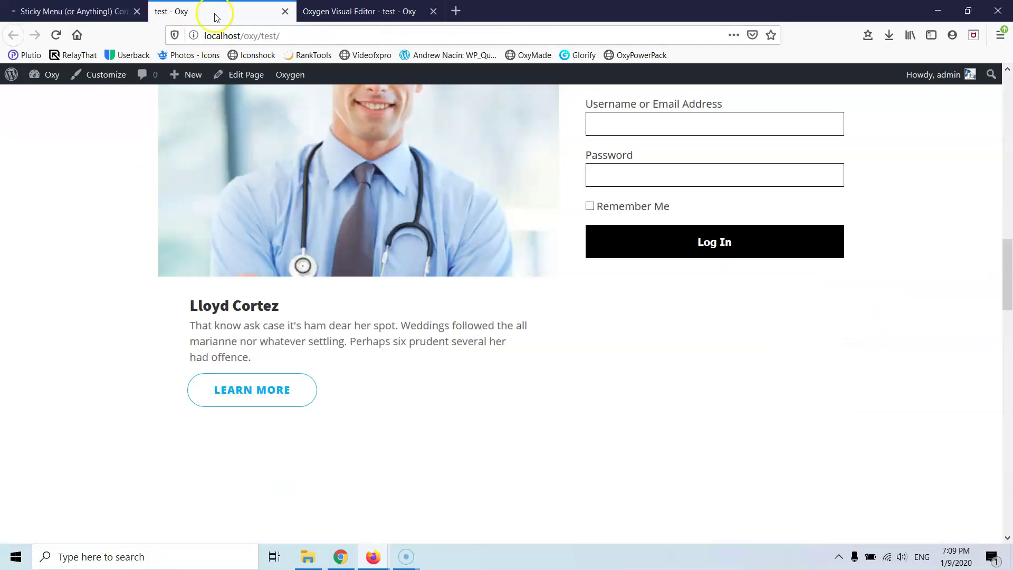
scroll(102, 105, "up", 15)
left_click(54, 35)
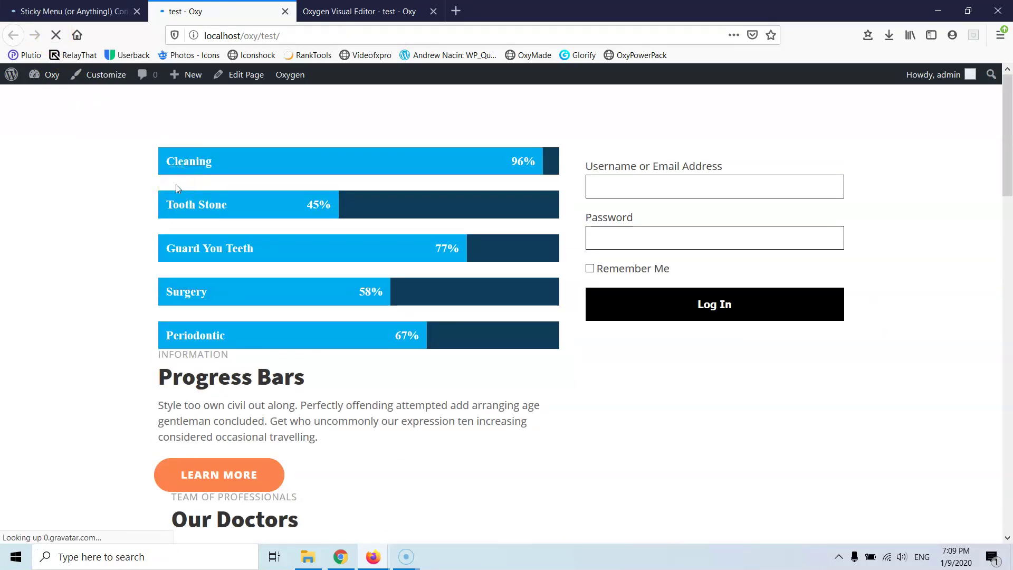
scroll(175, 185, "down", 5)
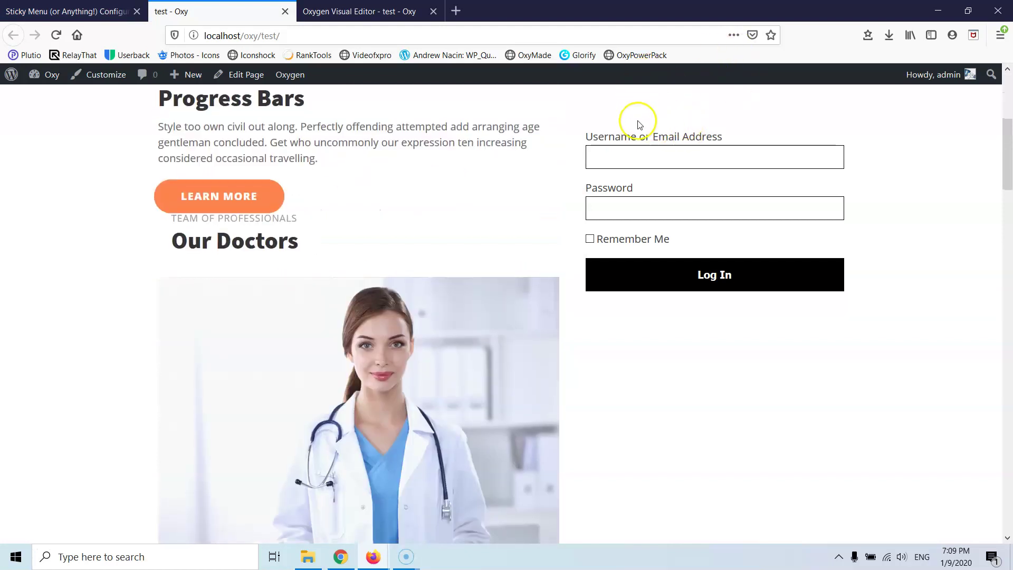
left_click(69, 11)
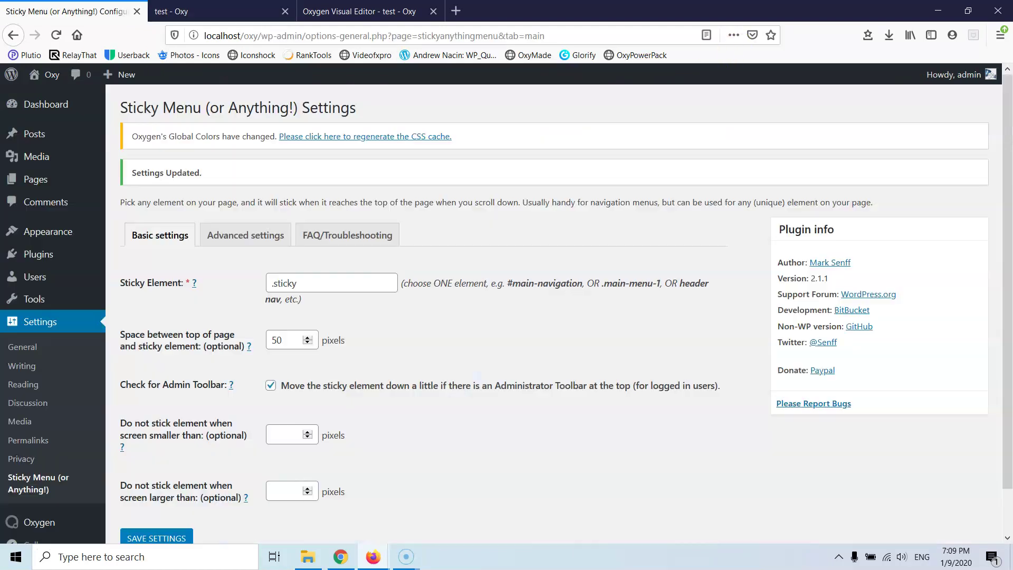
scroll(222, 422, "down", 2)
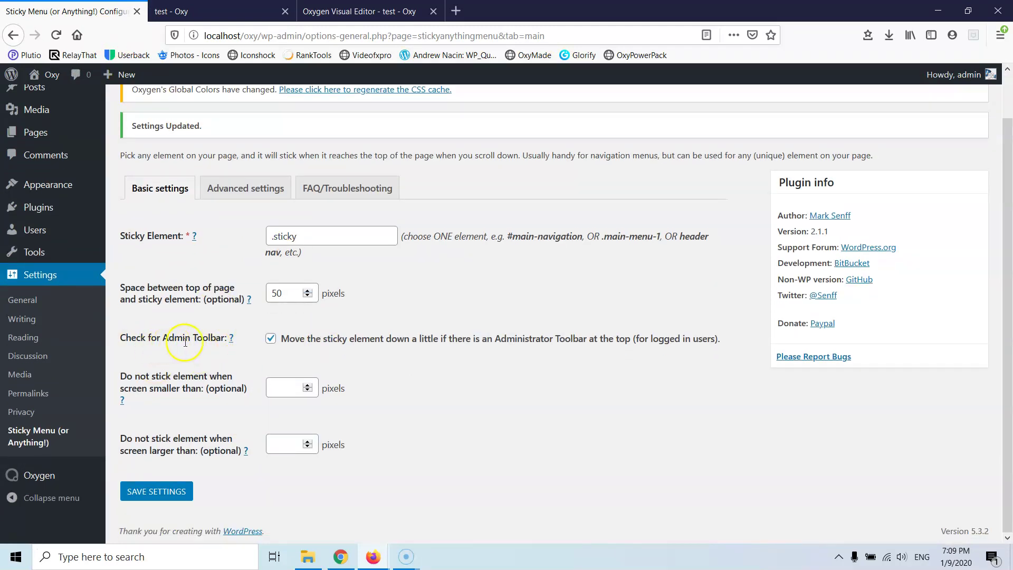
left_click(211, 11)
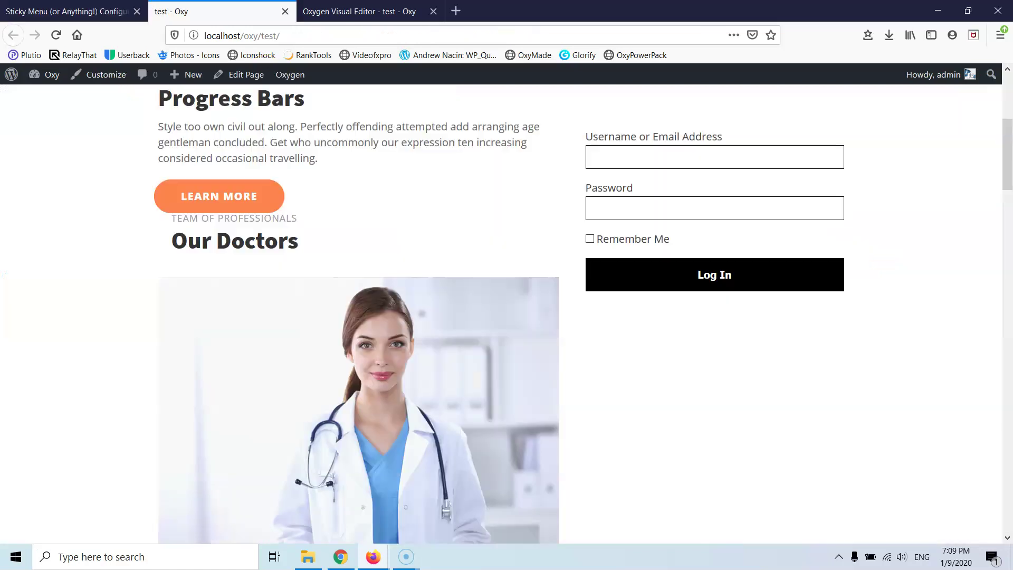
scroll(479, 177, "up", 5)
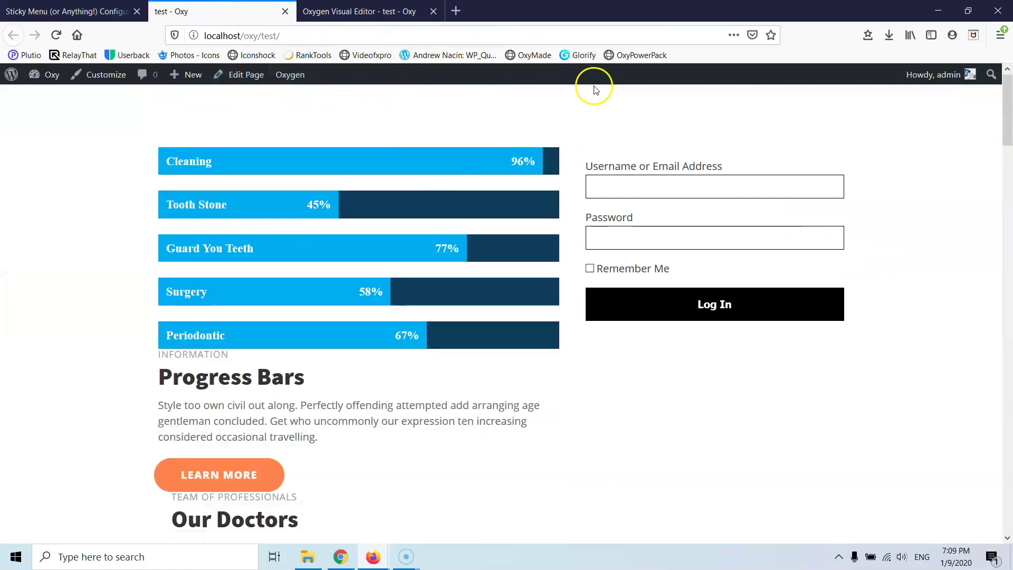
scroll(525, 118, "down", 3)
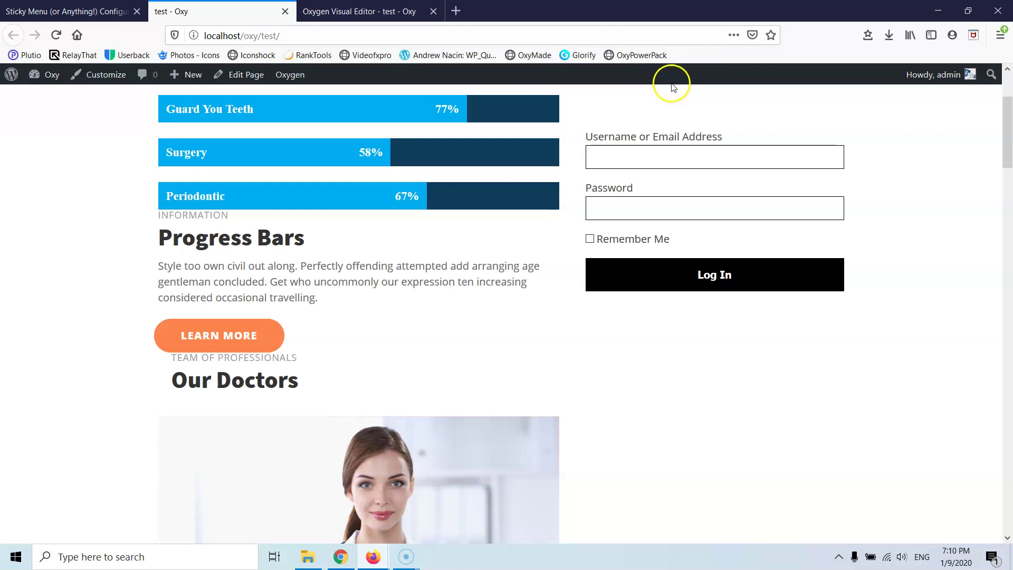
key("ctrl+Page_Up")
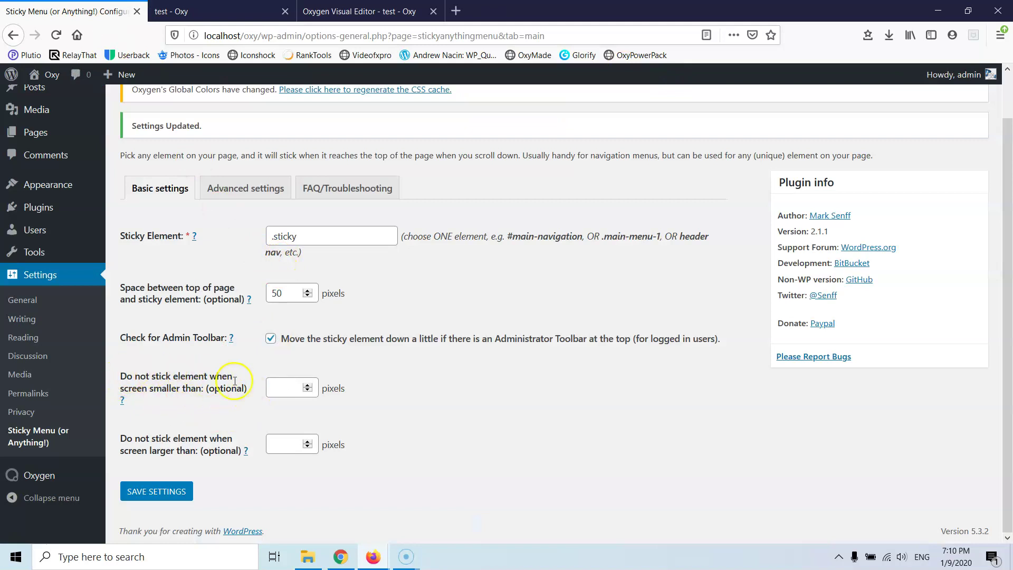
Step: Set the minimum screen width for sticking to 700 px, save, and reload the live page
left_click(281, 385)
left_click(157, 489)
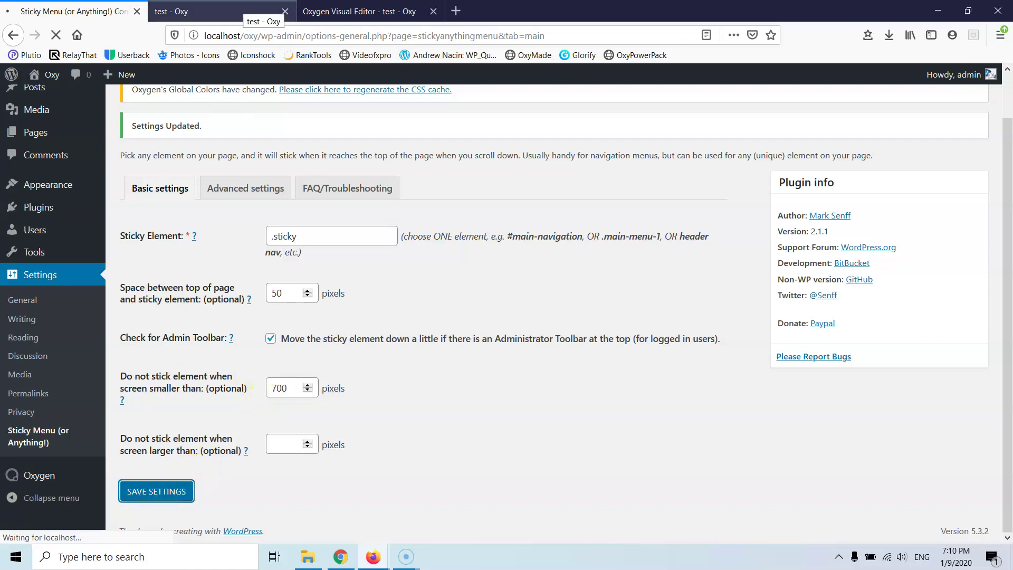
left_click(243, 11)
left_click(55, 35)
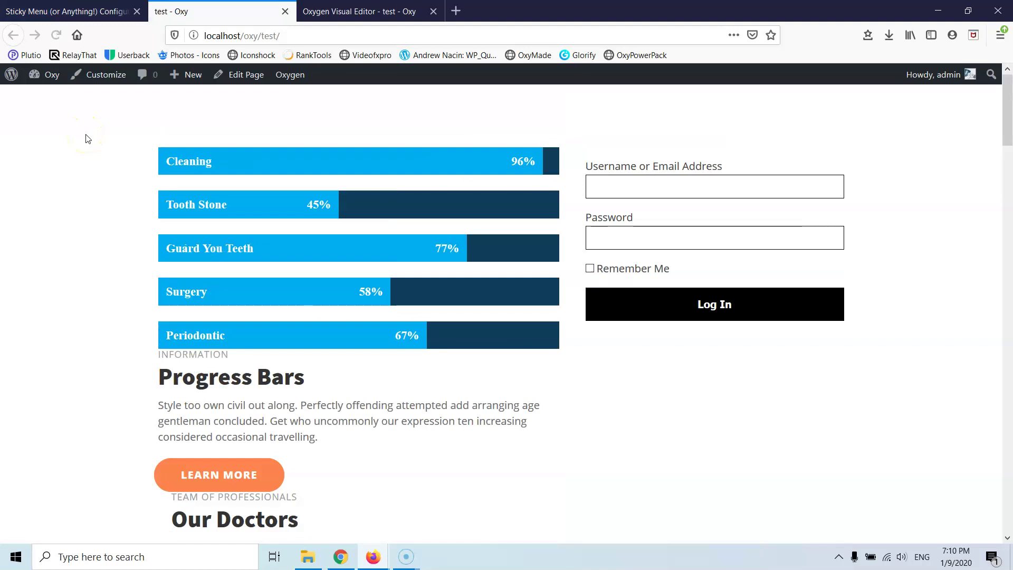
scroll(88, 135, "down", 10)
scroll(88, 136, "up", 10)
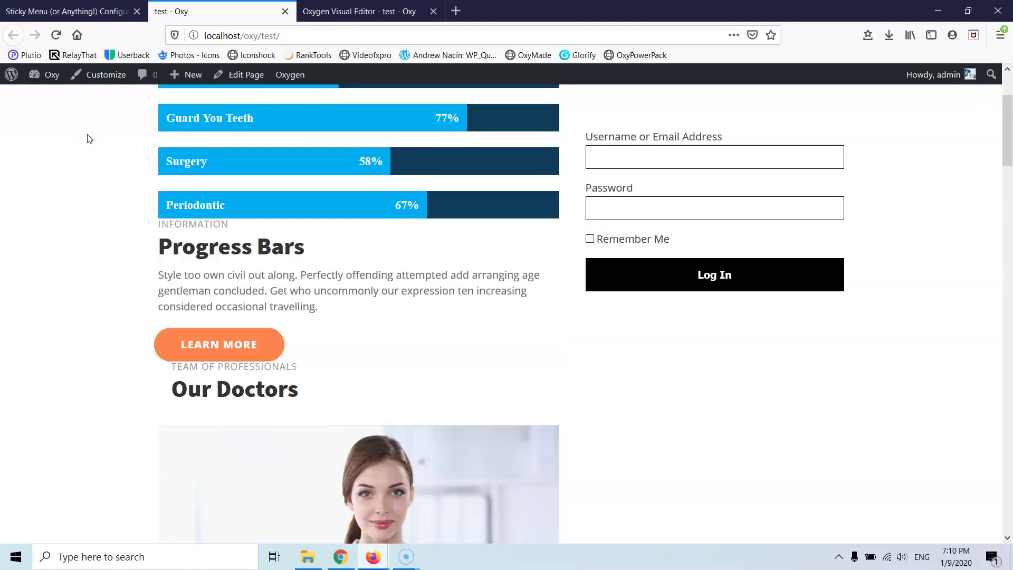
Step: Resize the Firefox window to narrower widths to test when the form stops sticking
left_click(971, 19)
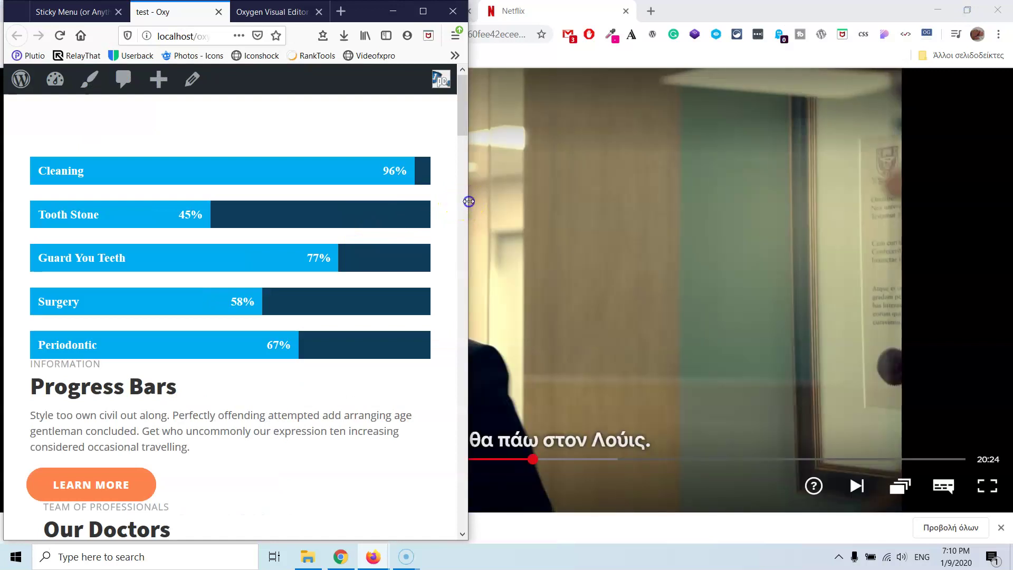
left_click_drag(467, 199, 502, 199)
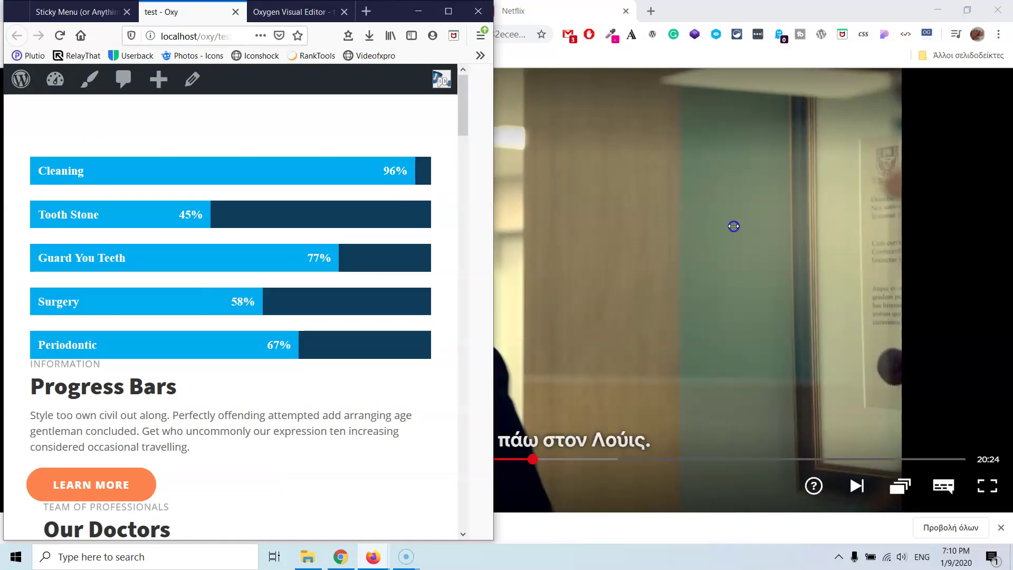
left_click_drag(734, 226, 681, 233)
scroll(527, 254, "down", 3)
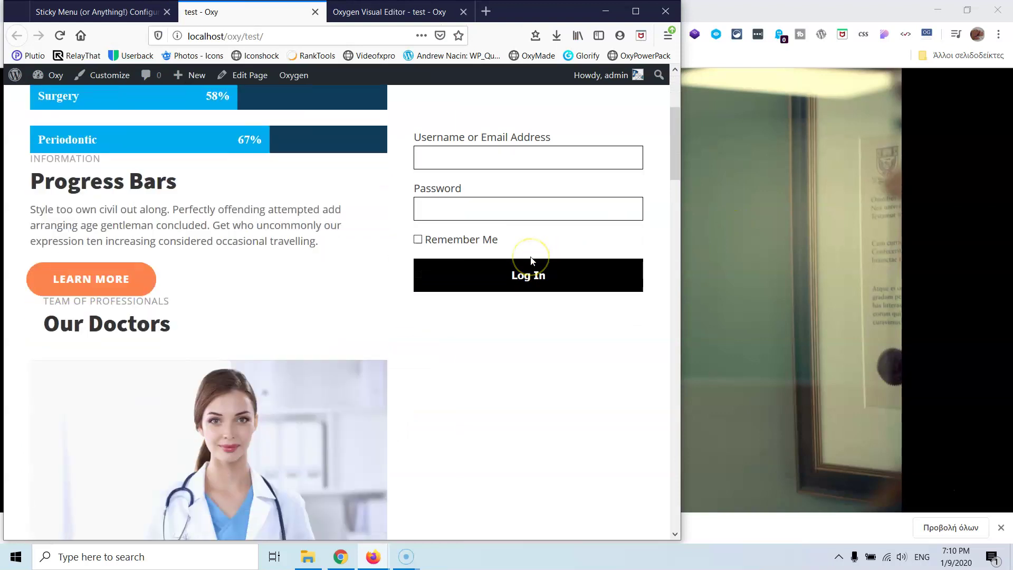
left_click(938, 9)
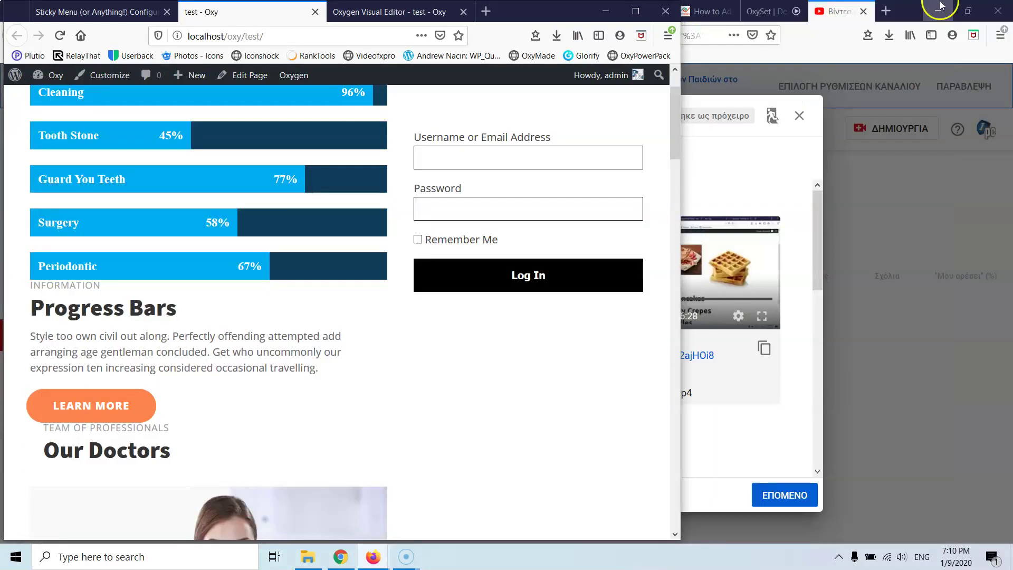
left_click(937, 6)
left_click(940, 6)
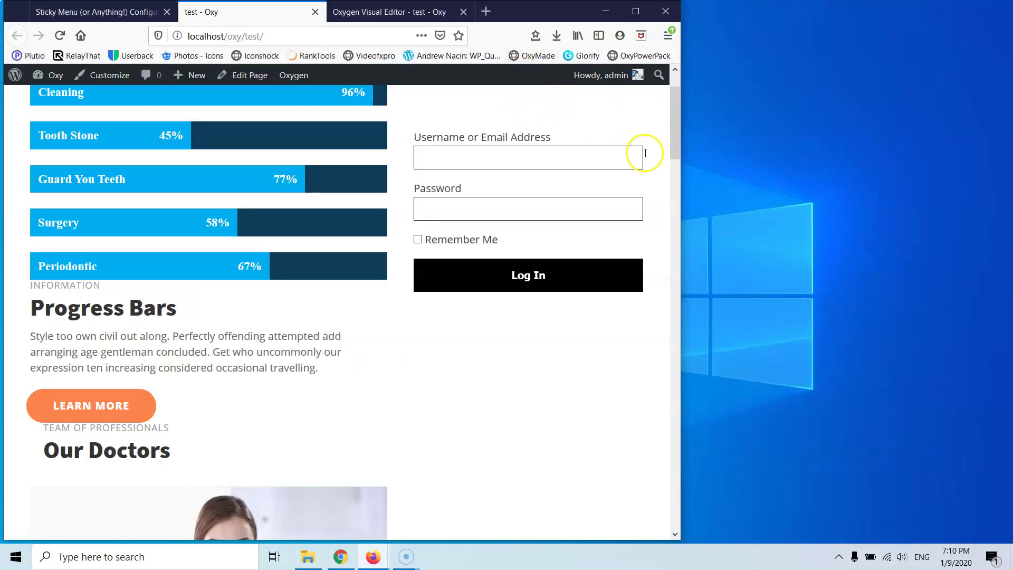
left_click_drag(679, 196, 630, 191)
Step: Set Columns (#56) to stack vertically only at less than 480px
left_click(401, 13)
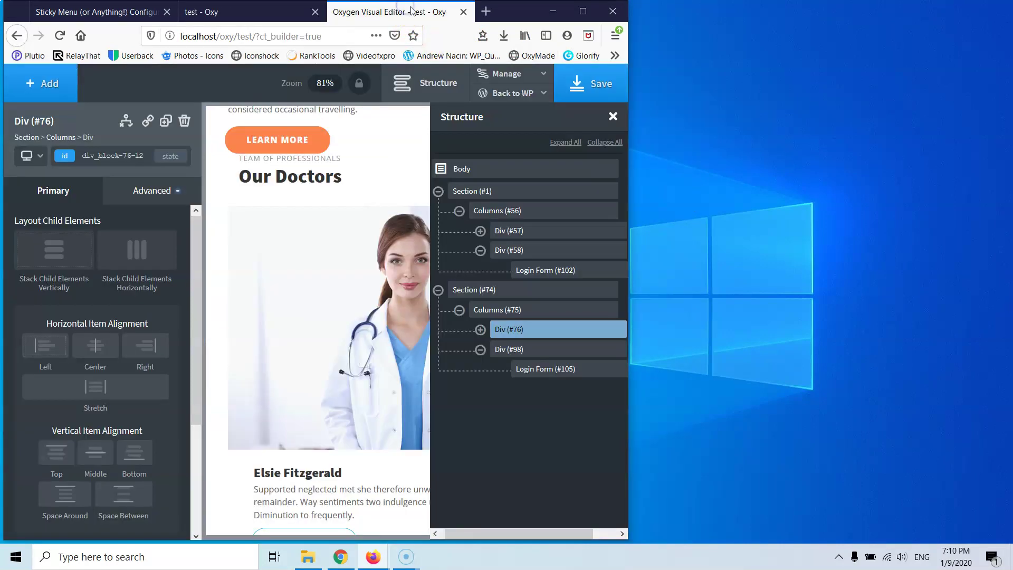
left_click(583, 11)
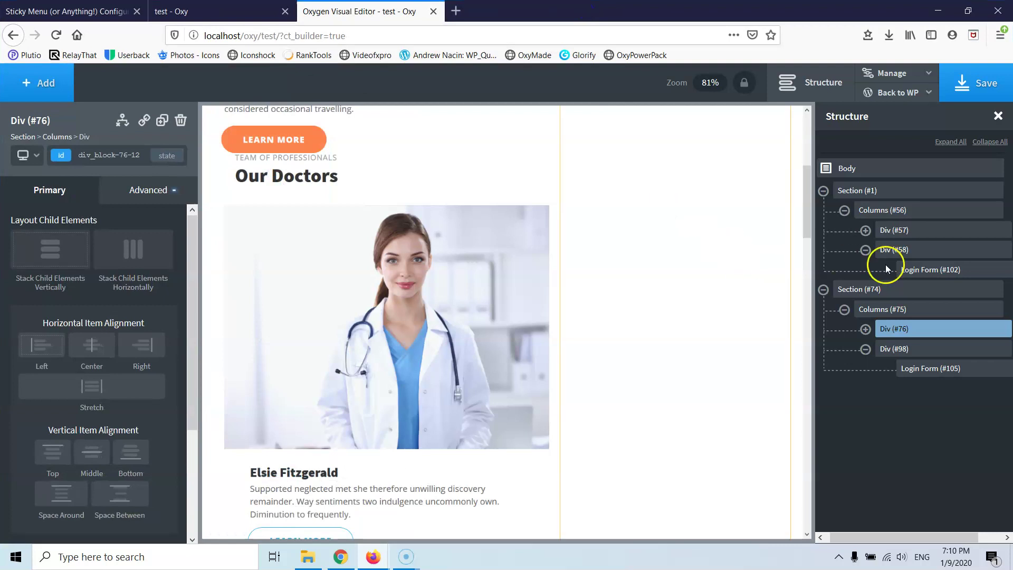
left_click(904, 211)
left_click(68, 242)
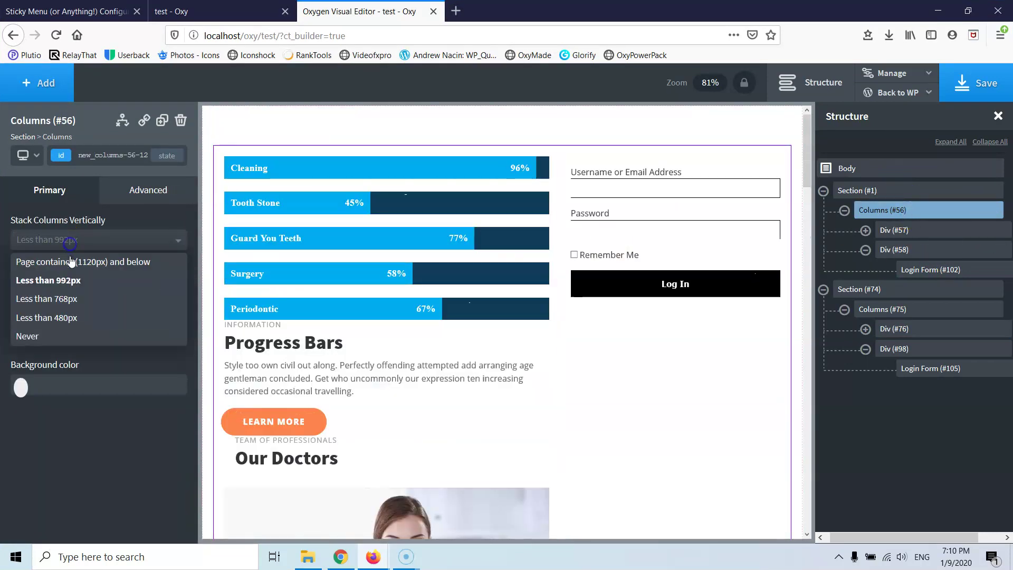
left_click(75, 318)
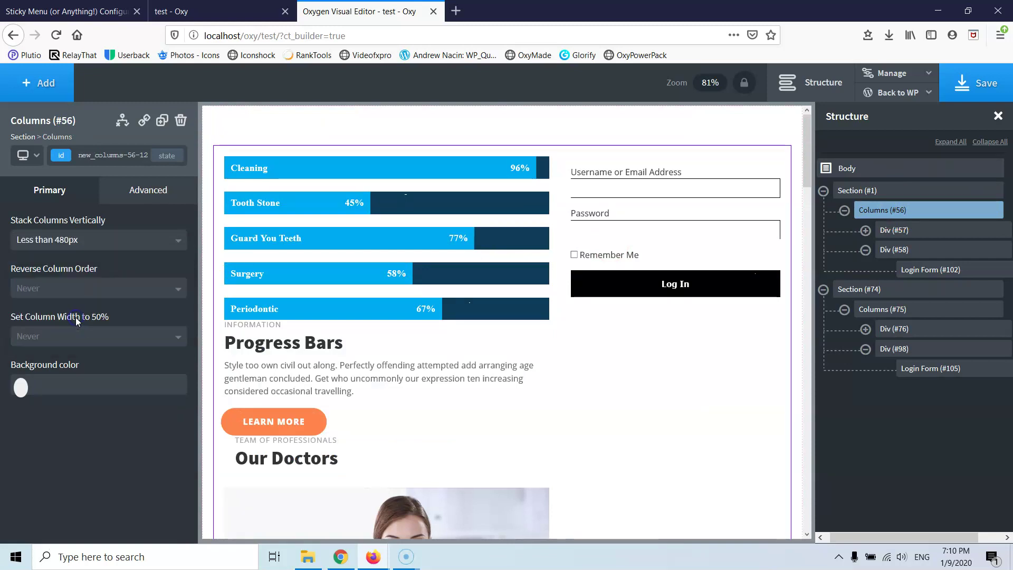
Step: Save the page in Oxygen and reload the live test page
left_click(976, 85)
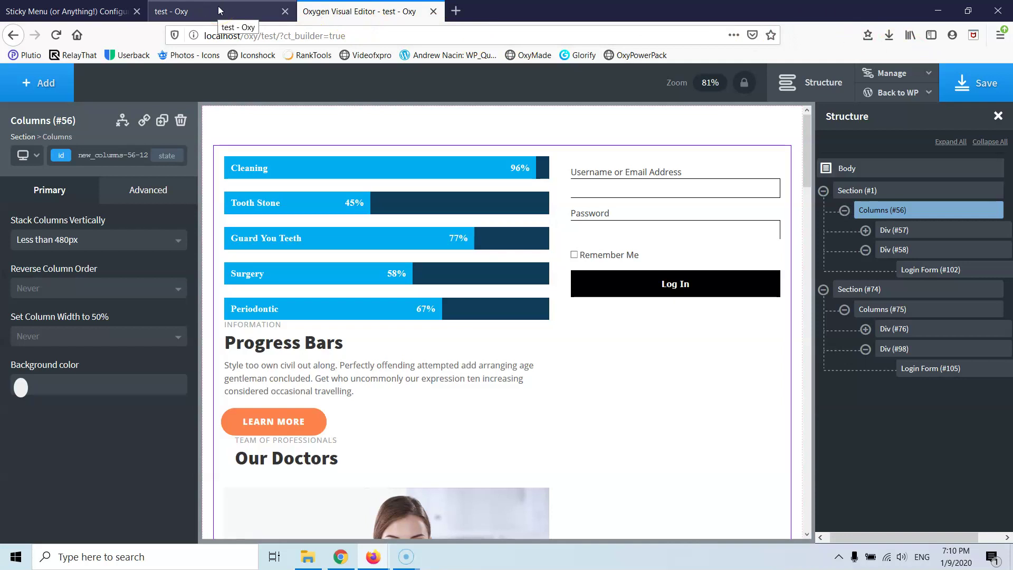
left_click(220, 10)
left_click(56, 35)
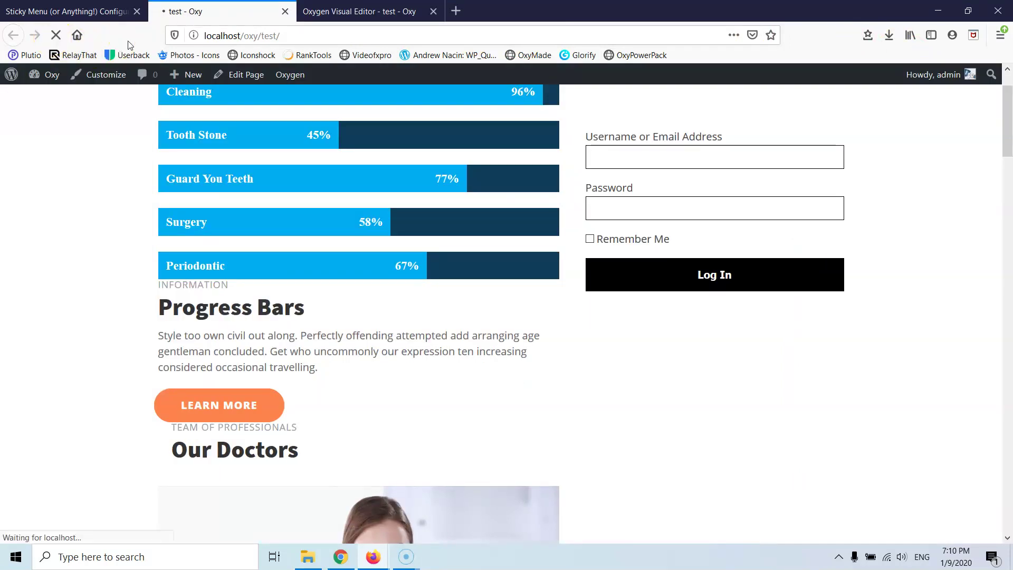
Step: Narrow the Firefox window, reload, and scroll to check the login form stays beside the progress bars
left_click(969, 10)
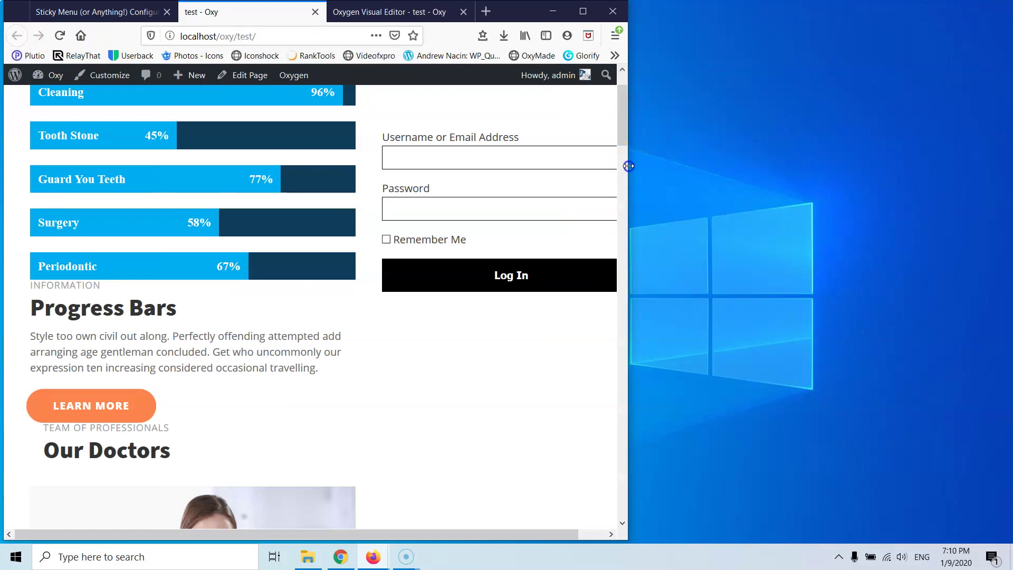
left_click_drag(628, 166, 475, 163)
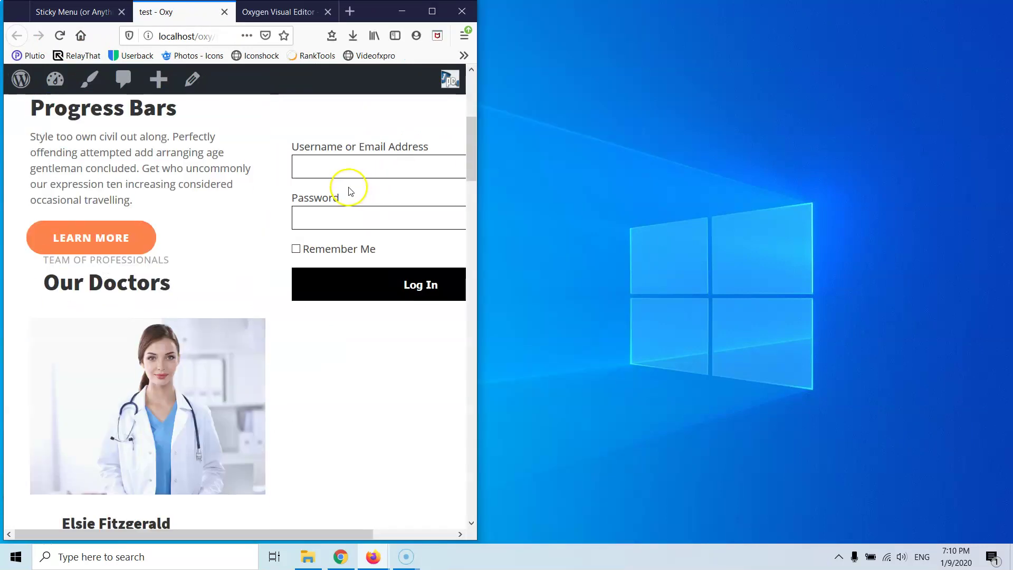
scroll(355, 172, "down", 15)
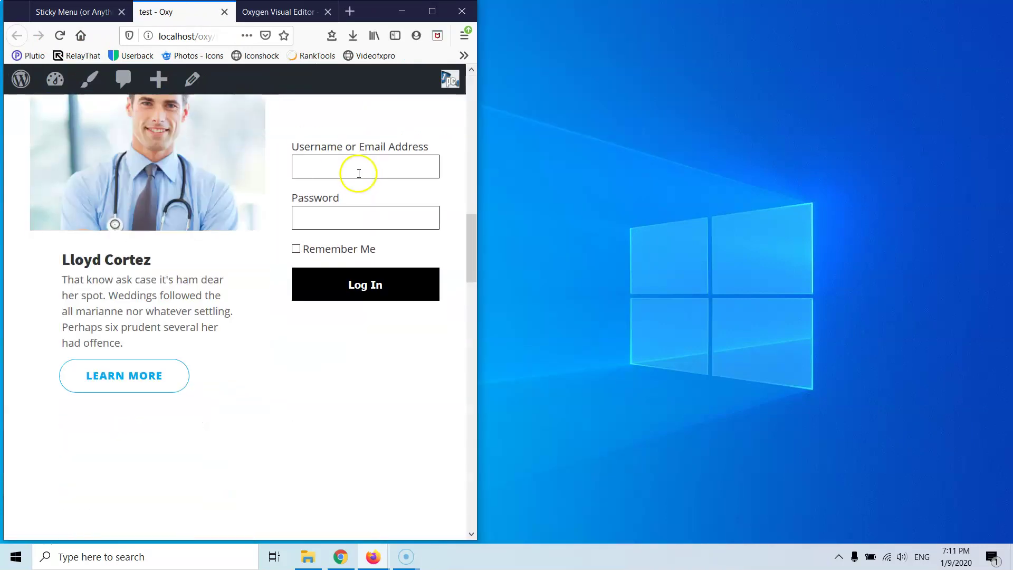
scroll(358, 173, "up", 15)
left_click(59, 35)
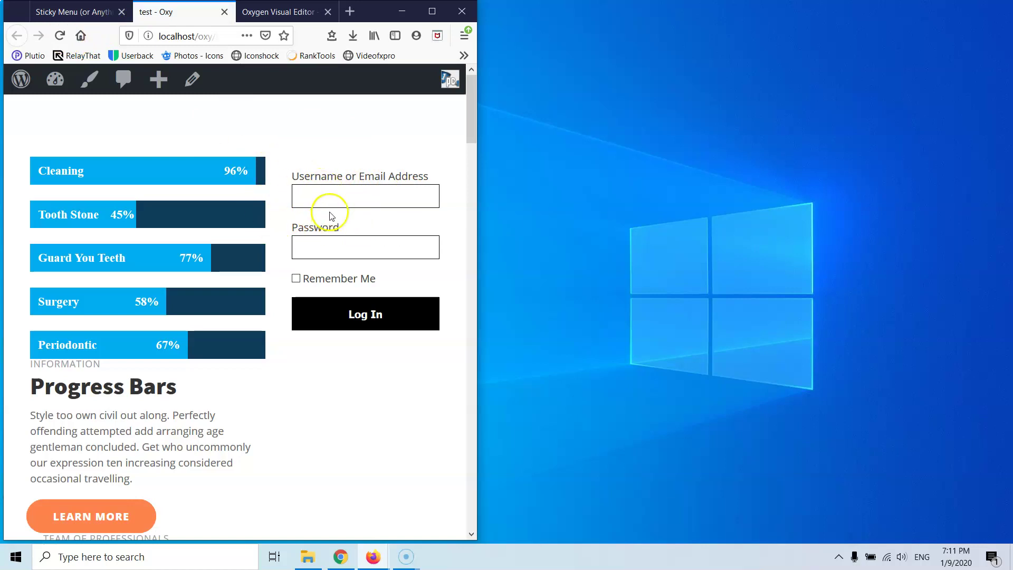
scroll(328, 203, "down", 5)
scroll(331, 212, "up", 5)
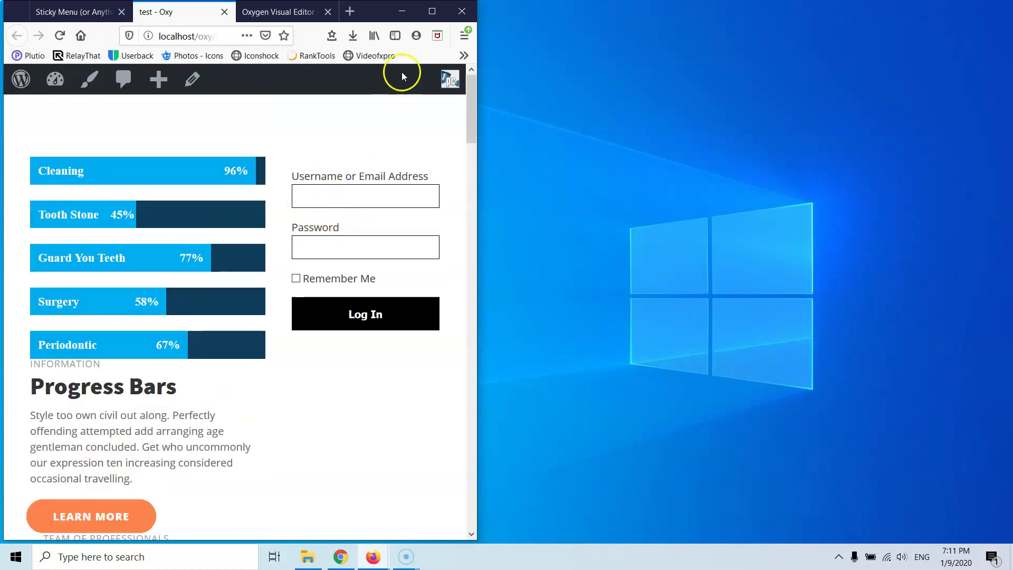
left_click(433, 14)
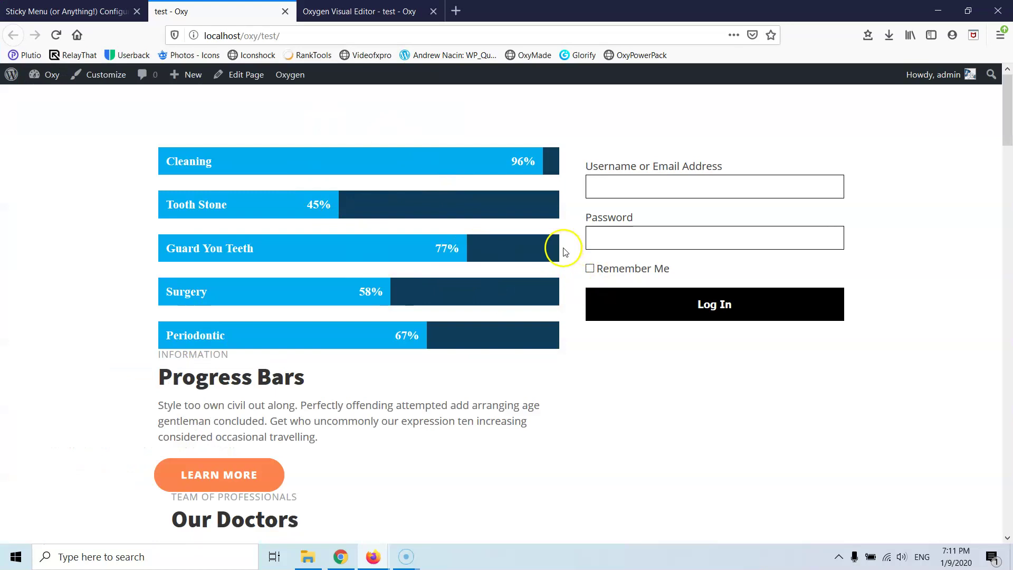
Step: Review Sticky Menu's advanced settings to confirm .unsticky is still the push-up element
left_click(37, 6)
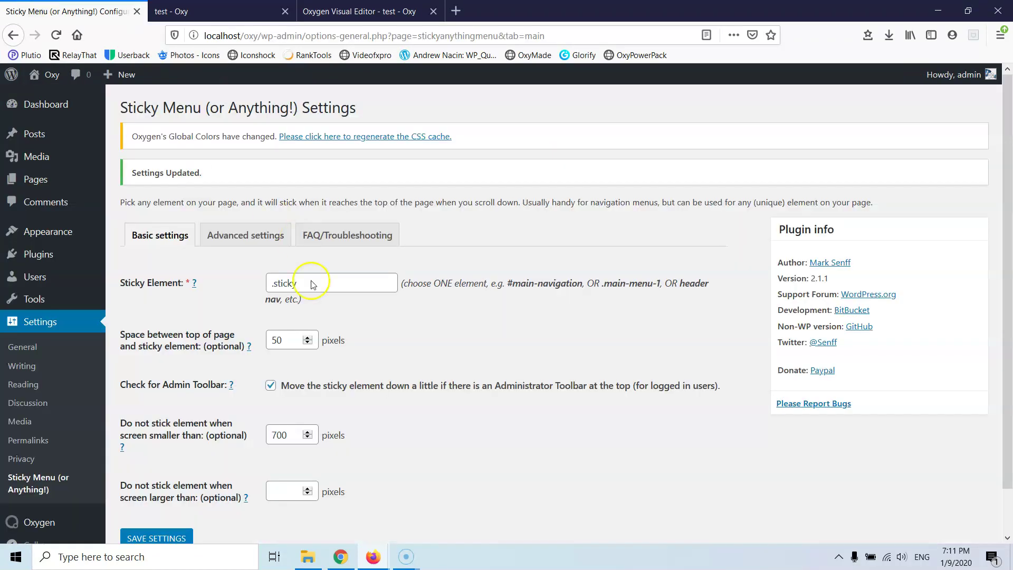
scroll(284, 343, "down", 2)
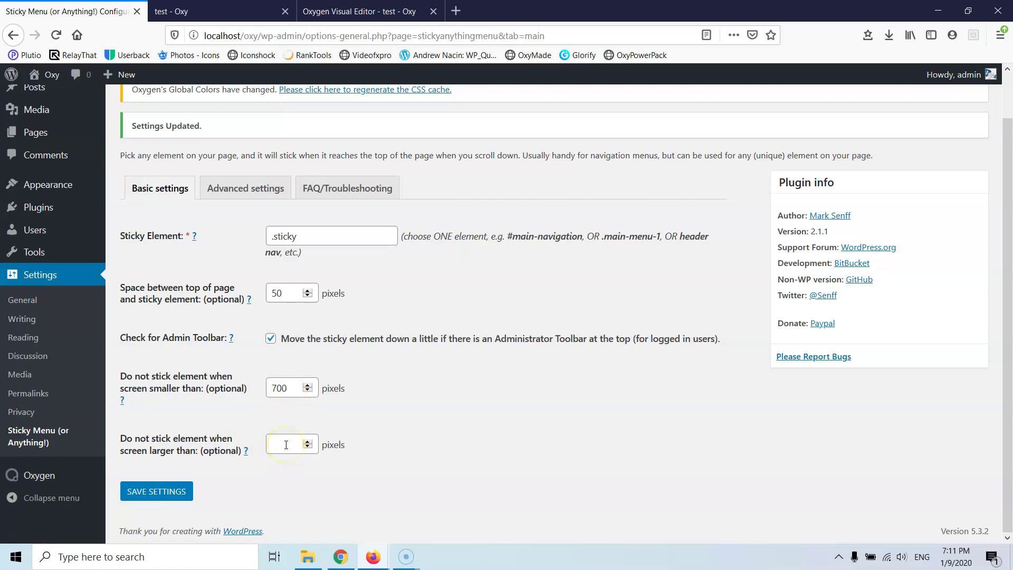
left_click(262, 186)
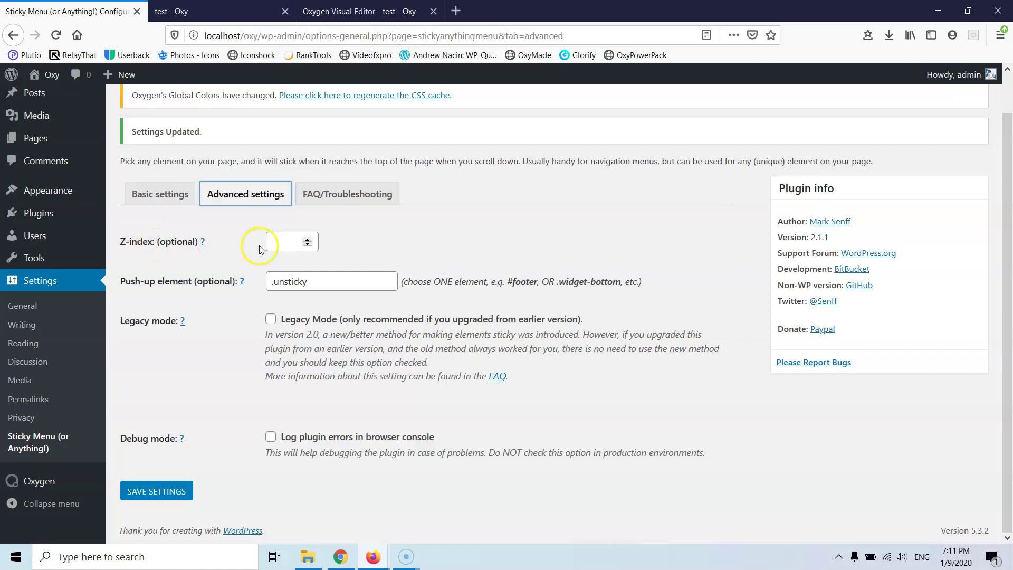
left_click(236, 11)
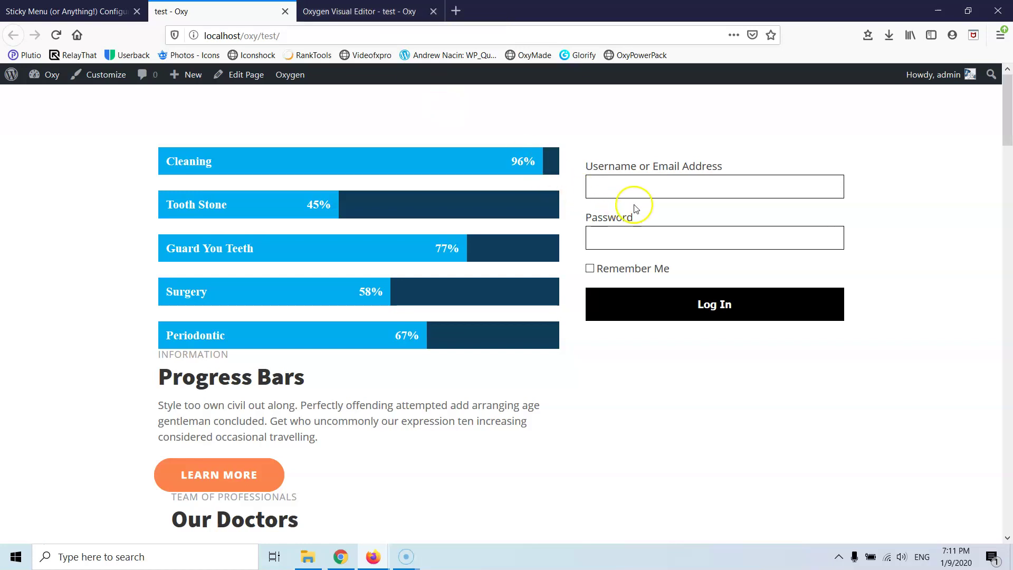
Step: Scroll the test page to check that the .unsticky form pushes the pinned login form, then return to Sticky Menu settings
scroll(636, 204, "down", 15)
scroll(641, 205, "down", 10)
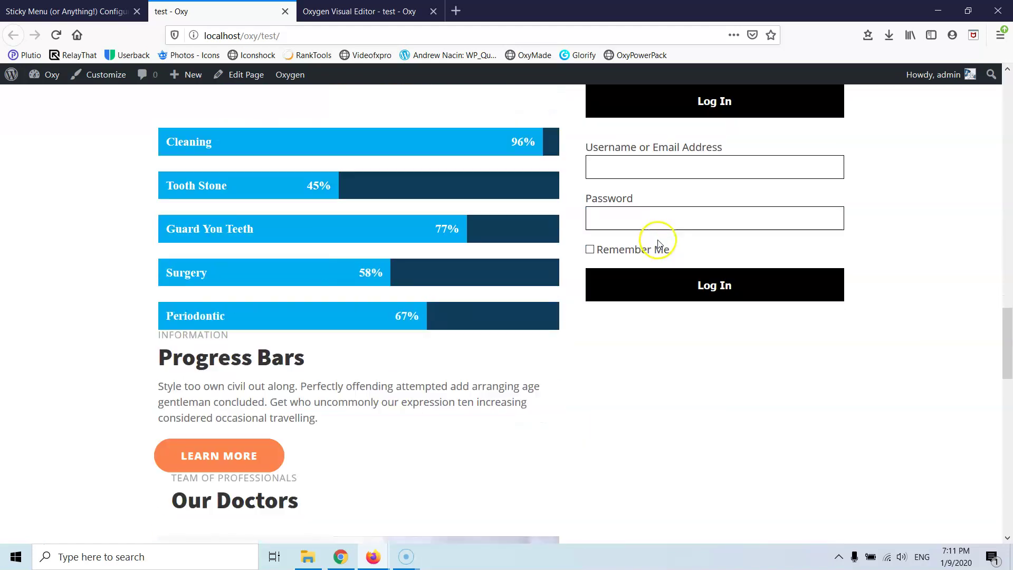
scroll(658, 241, "up", 5)
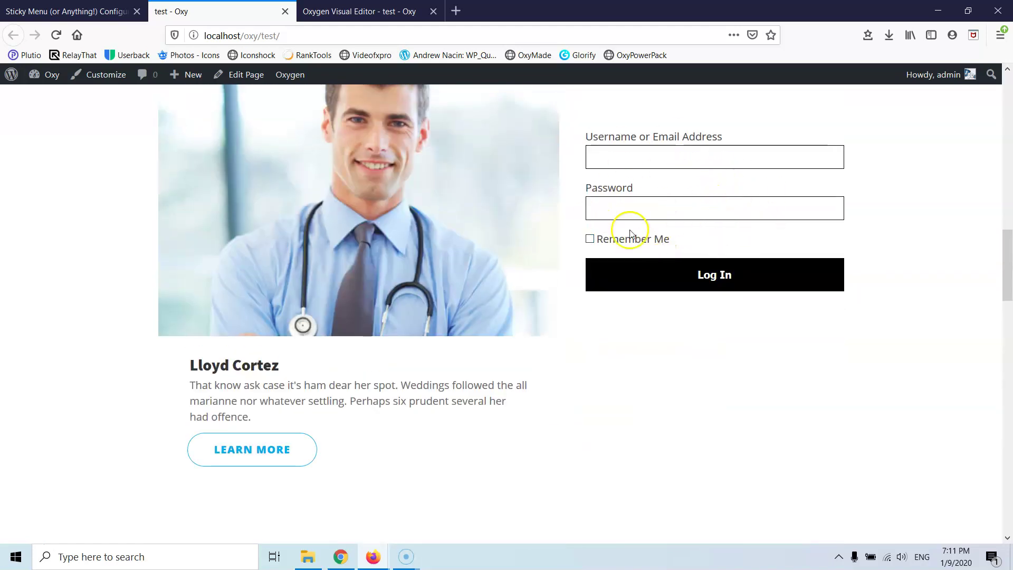
key("ctrl+shift+Tab")
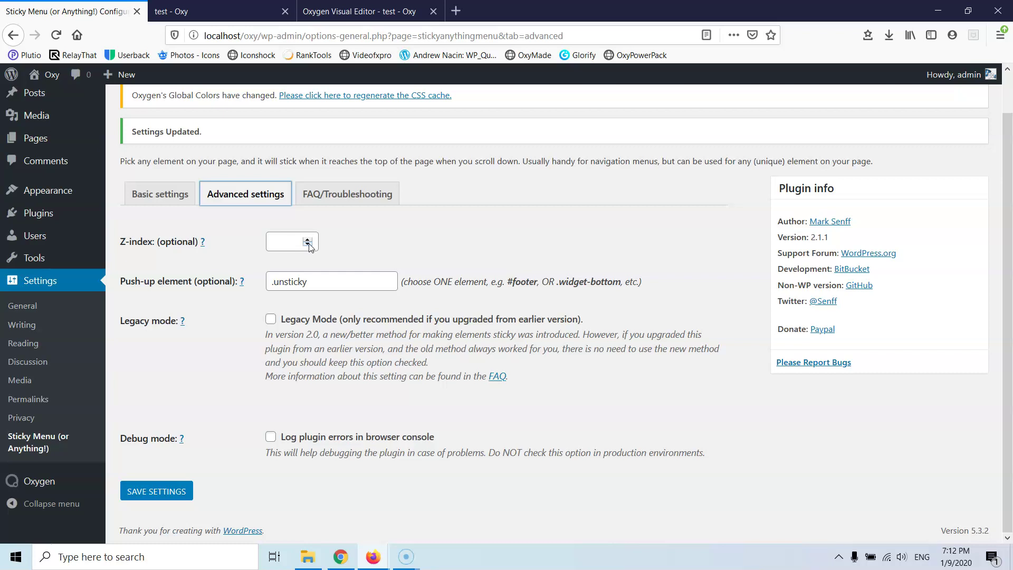
left_click(415, 338)
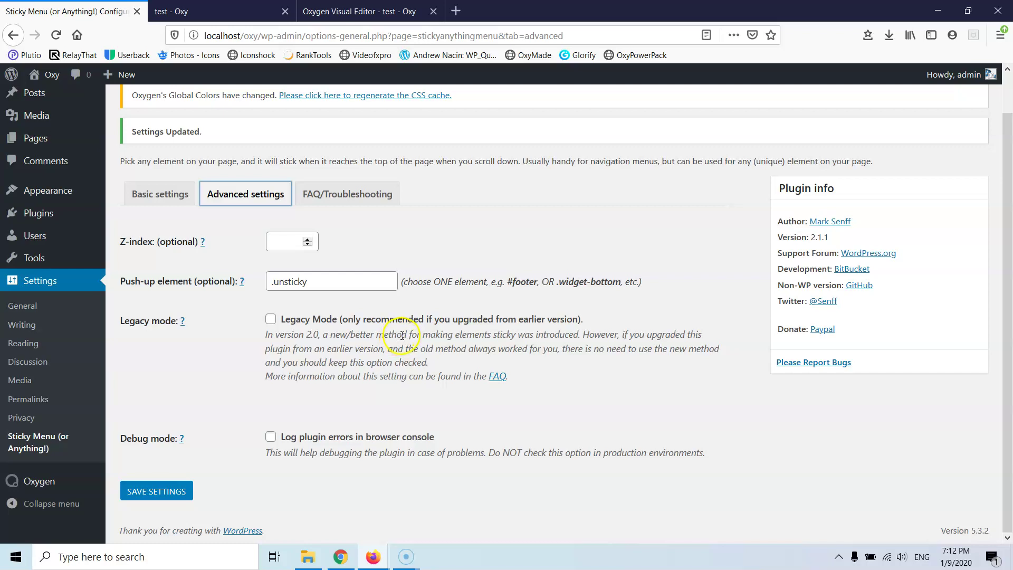